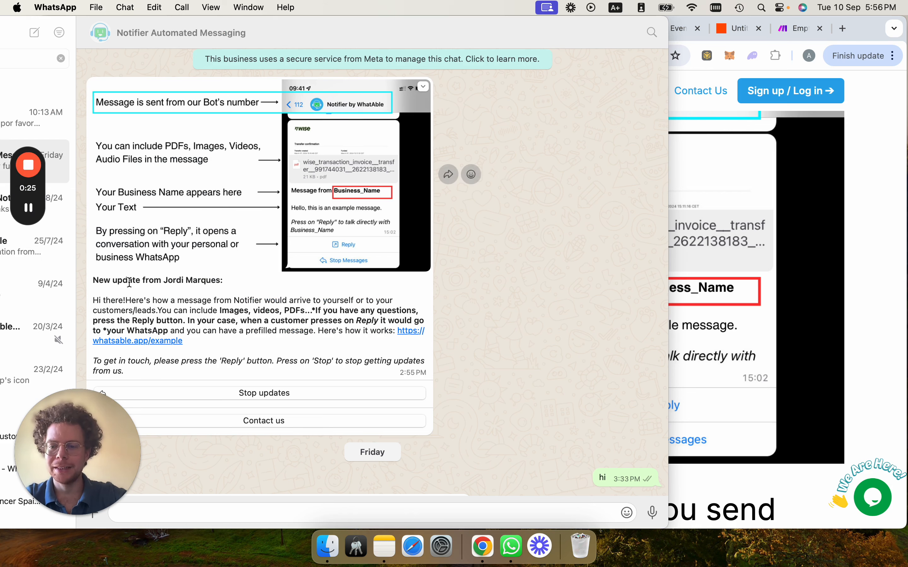
Step: Examine the Notifier Automated Messaging contact info and the sample message's sender name and body text
{"action": "left_click", "coordinate": [117, 47]}
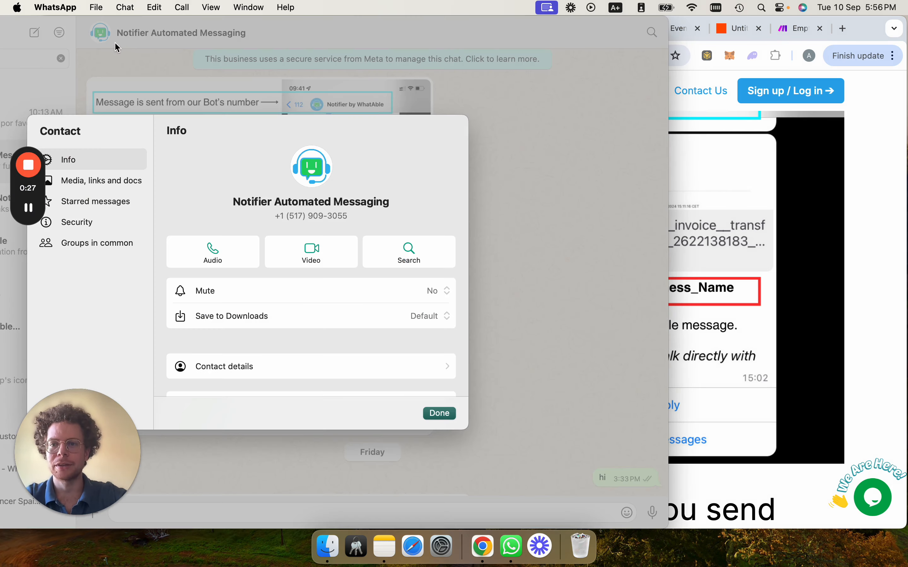
{"action": "left_click", "coordinate": [440, 413]}
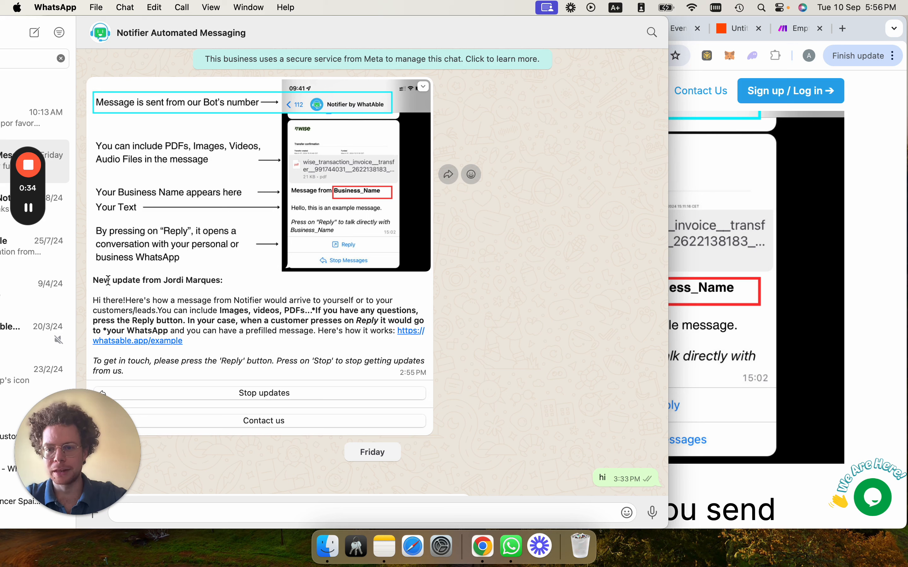
{"action": "left_click_drag", "start_coordinate": [94, 280], "coordinate": [221, 282]}
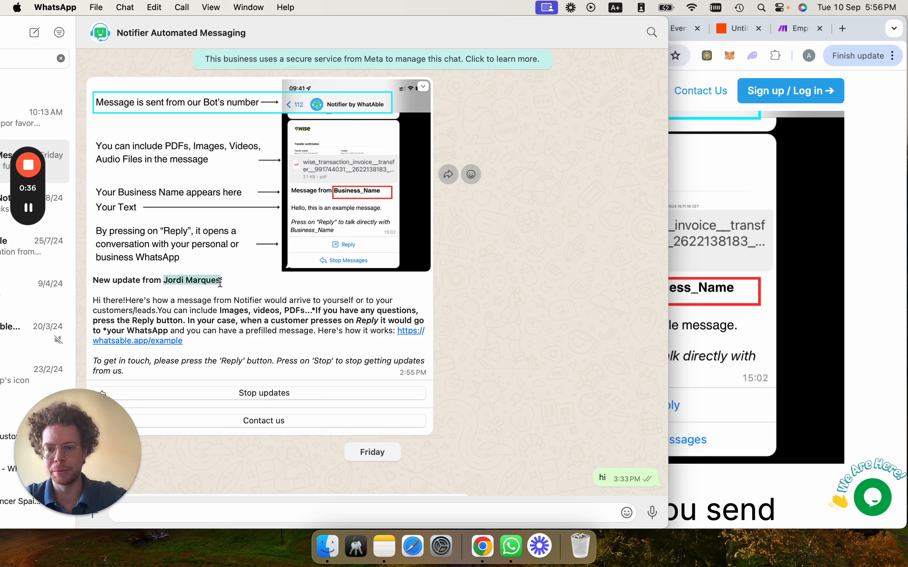
{"action": "left_click_drag", "start_coordinate": [94, 301], "coordinate": [304, 335]}
{"action": "scroll", "coordinate": [303, 338], "scroll_direction": "down", "scroll_amount": 3}
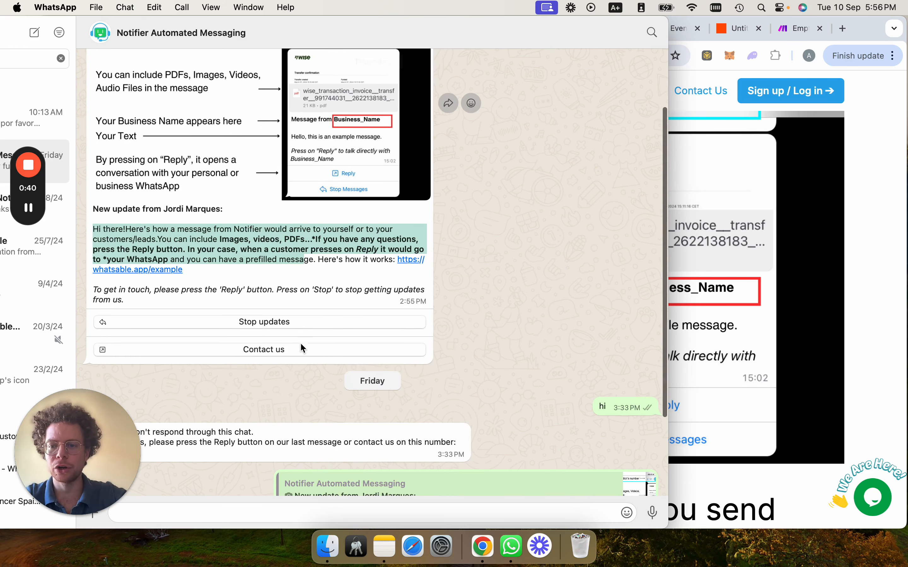
Step: Follow the sample message's Contact us link into WhatsApp and review the sample message in the Notifier chat
{"action": "left_click", "coordinate": [261, 354]}
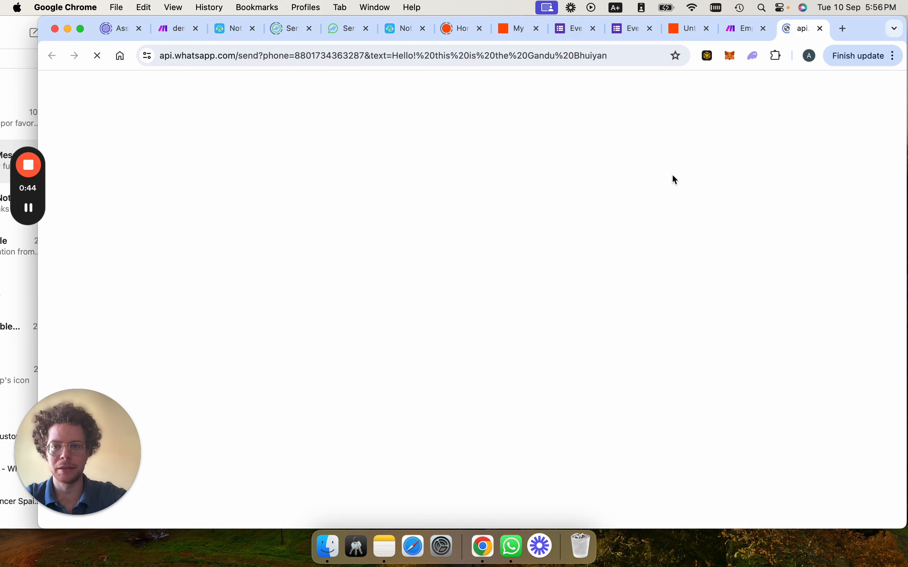
{"action": "left_click", "coordinate": [488, 238]}
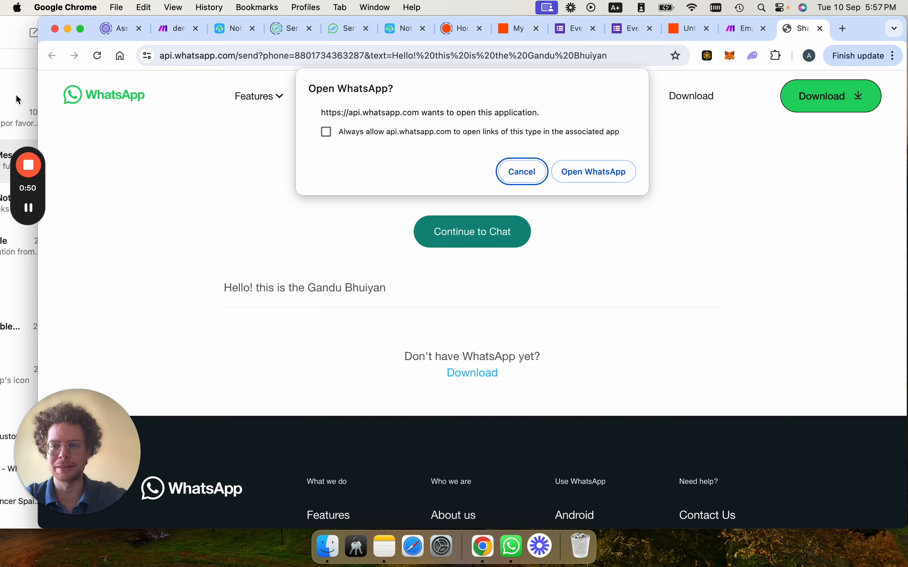
{"action": "left_click", "coordinate": [594, 172]}
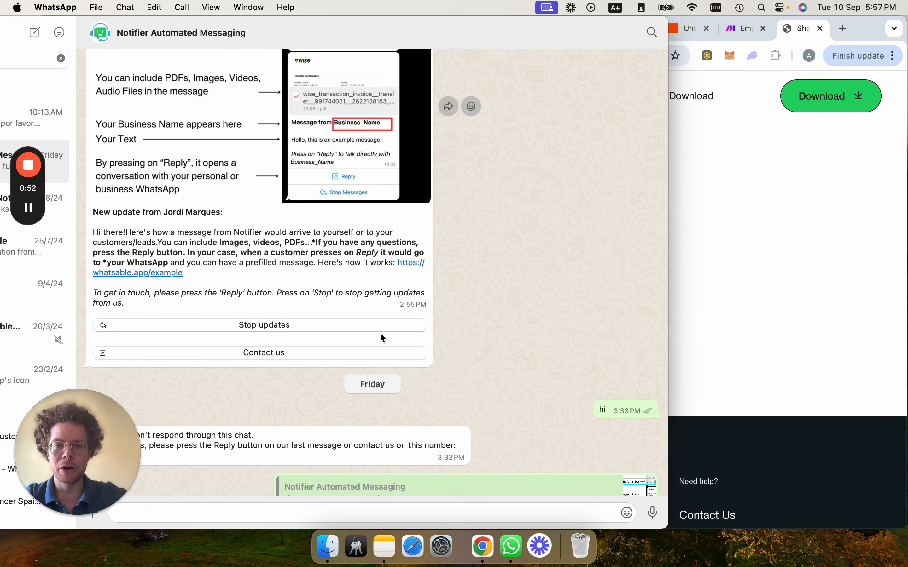
{"action": "scroll", "coordinate": [427, 252], "scroll_direction": "up", "scroll_amount": 2}
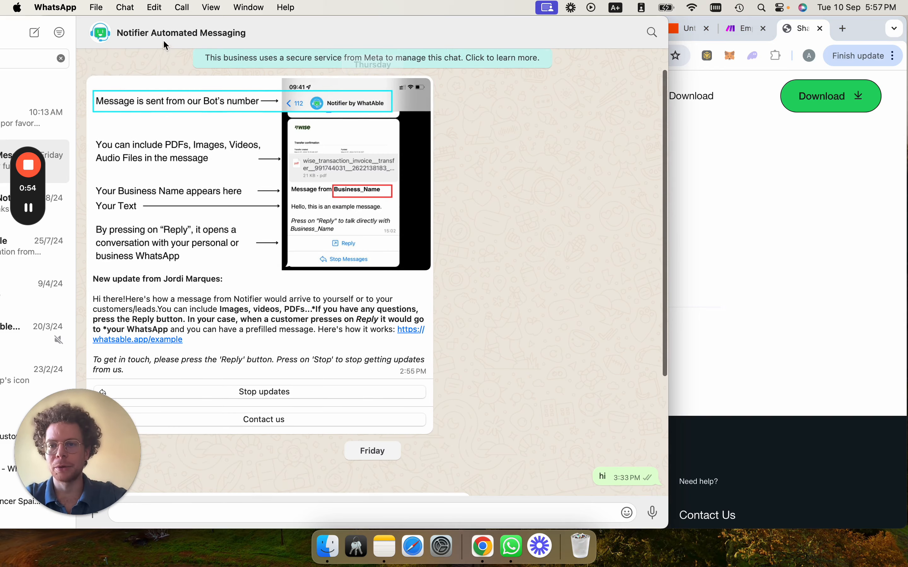
Step: Switch to Chrome and review the questions in the live Event registration Google Form
{"action": "left_click", "coordinate": [780, 231]}
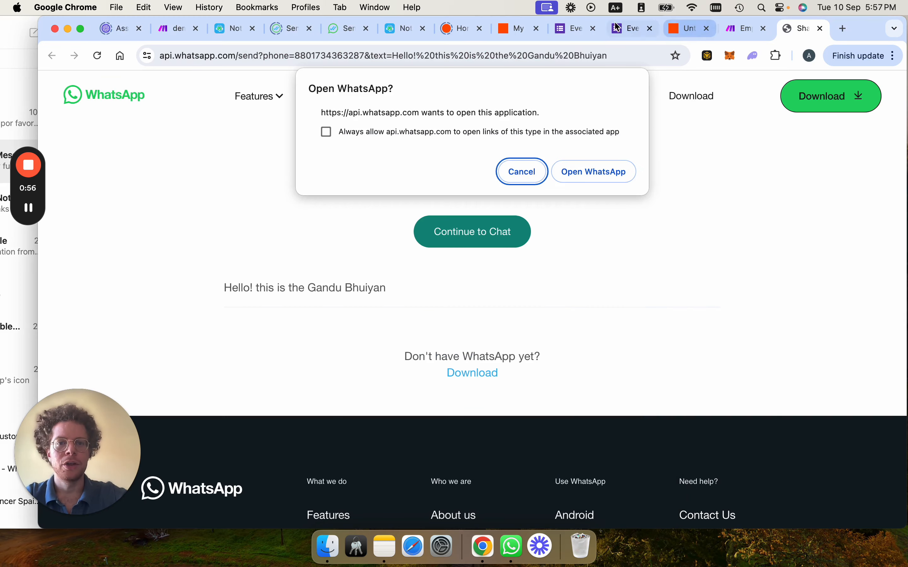
{"action": "left_click", "coordinate": [522, 30]}
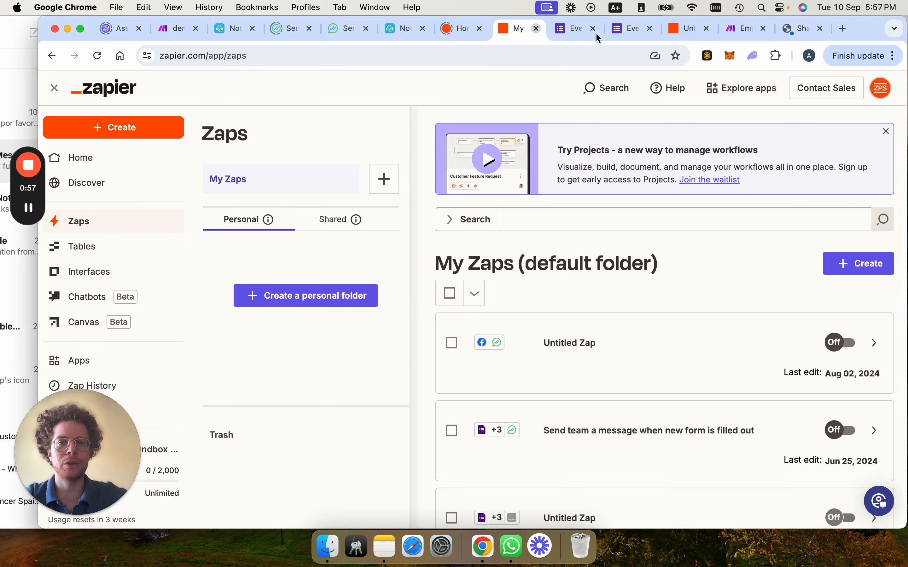
{"action": "left_click", "coordinate": [686, 29]}
{"action": "left_click", "coordinate": [632, 29]}
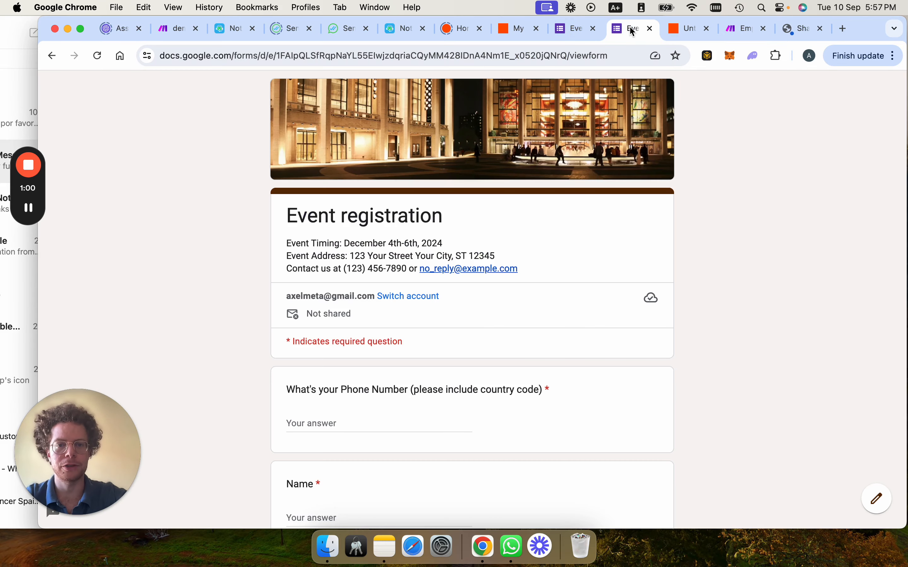
{"action": "scroll", "coordinate": [376, 423], "scroll_direction": "down", "scroll_amount": 10}
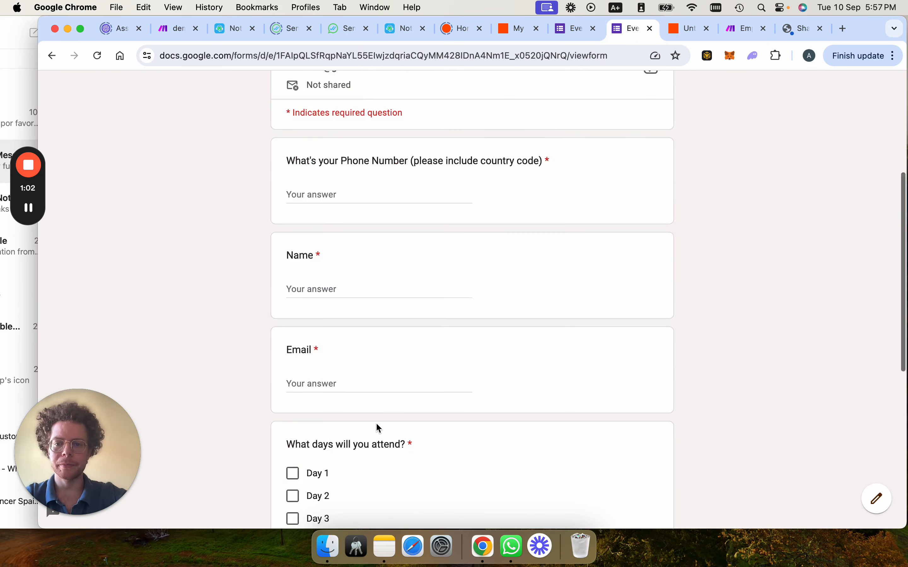
{"action": "scroll", "coordinate": [376, 423], "scroll_direction": "up", "scroll_amount": 5}
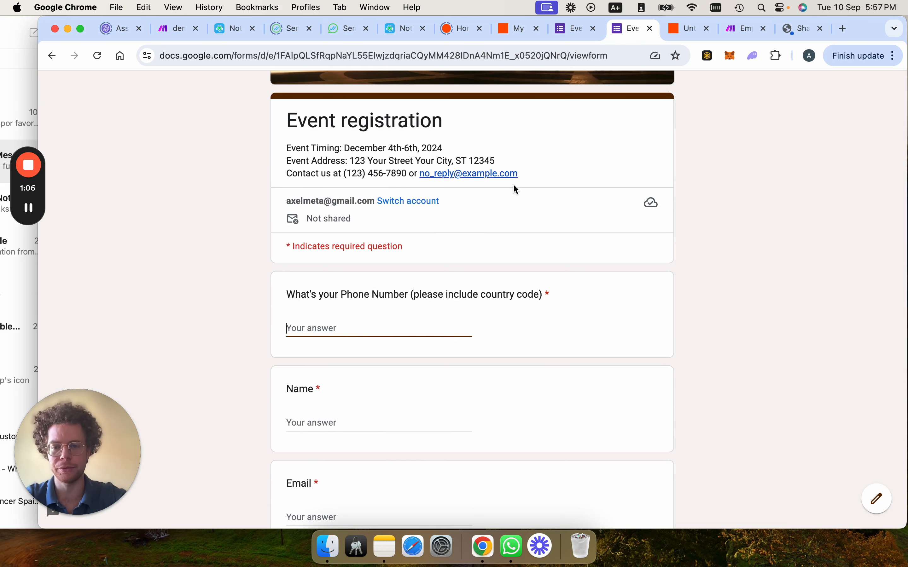
{"action": "left_click", "coordinate": [681, 28]}
{"action": "left_click", "coordinate": [631, 36]}
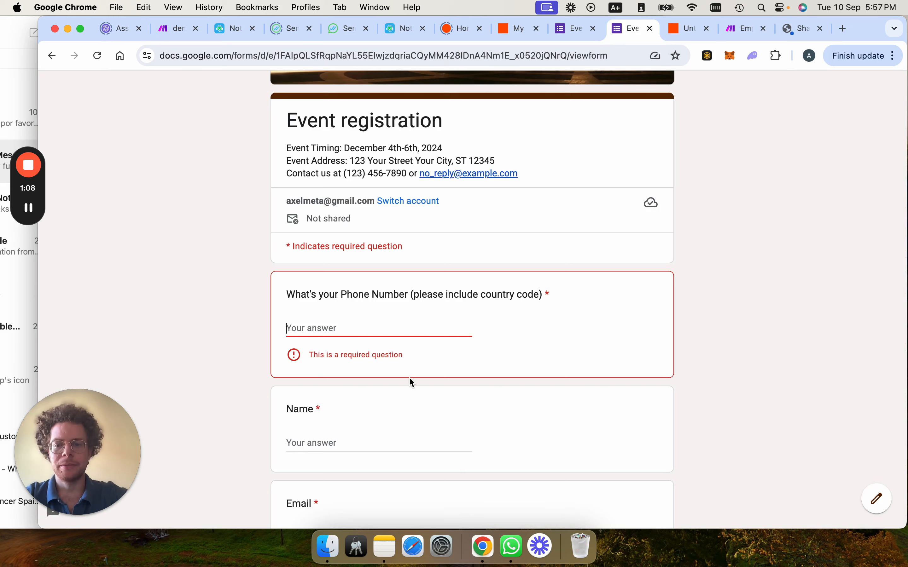
{"action": "scroll", "coordinate": [409, 376], "scroll_direction": "down", "scroll_amount": 1}
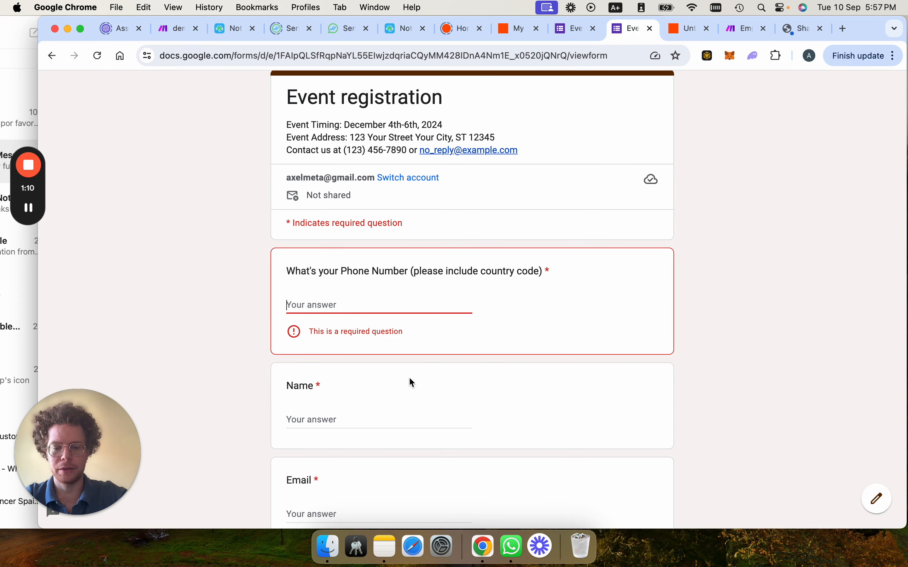
Step: Fill in the event registration with phone number, name and email, choose Day 2 and Gluten-free, and submit it
{"action": "type", "text": "fgh"}
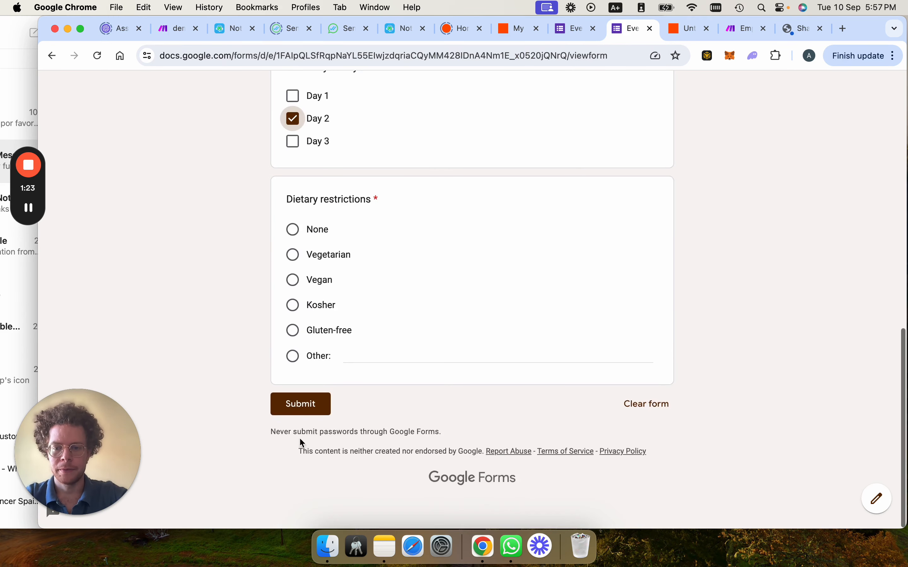
{"action": "scroll", "coordinate": [300, 439], "scroll_direction": "up", "scroll_amount": 1}
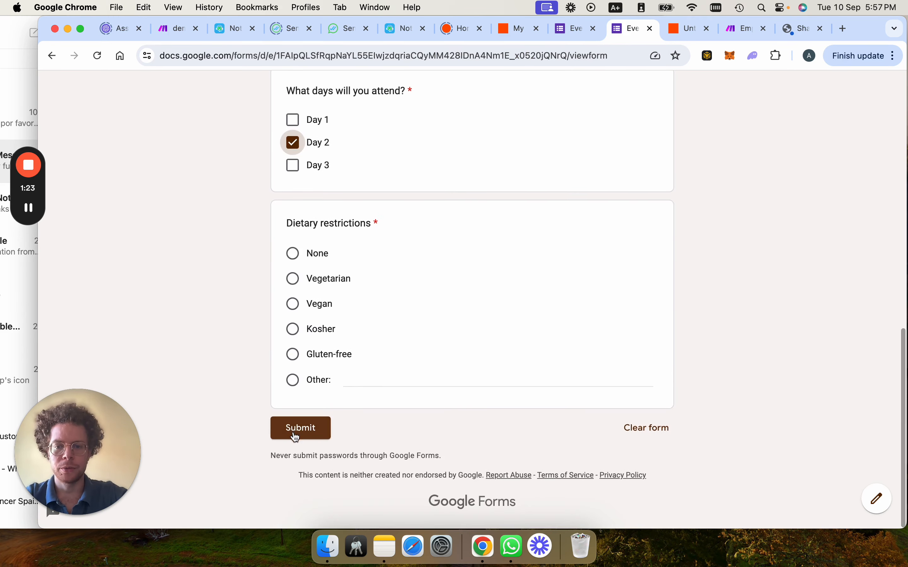
{"action": "left_click", "coordinate": [295, 431]}
{"action": "left_click", "coordinate": [293, 400]}
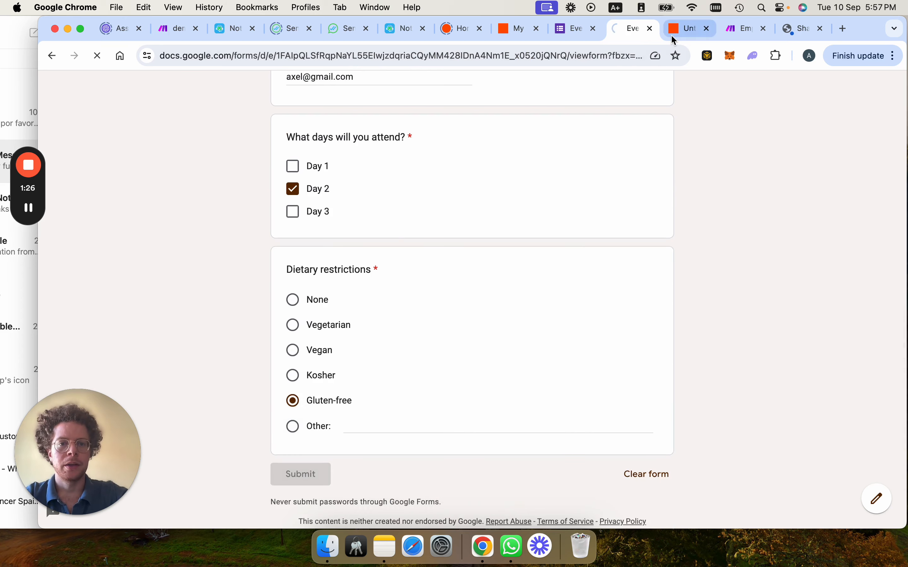
Step: In the untitled Zap, keep the New Form Response trigger, choose Event Registration as its form, and continue to testing
{"action": "left_click", "coordinate": [689, 28]}
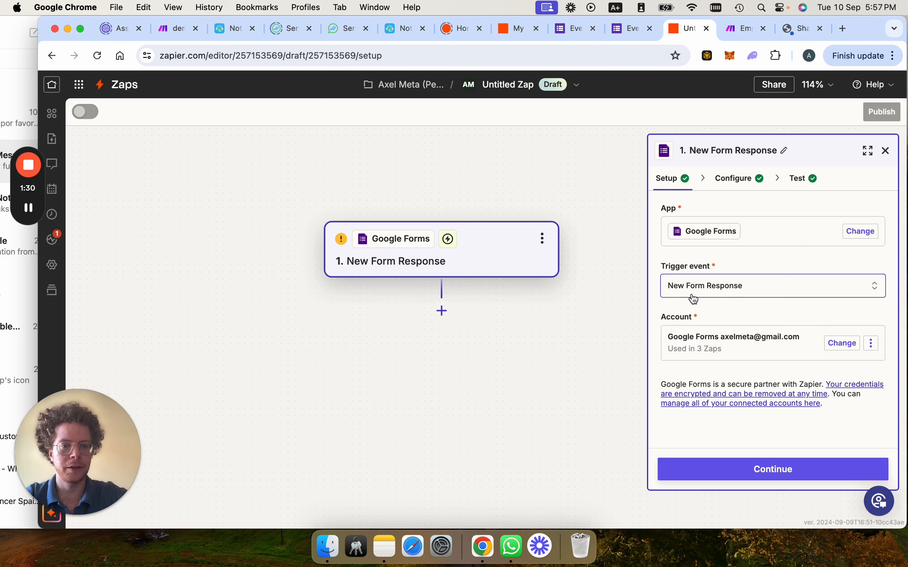
{"action": "left_click", "coordinate": [748, 468]}
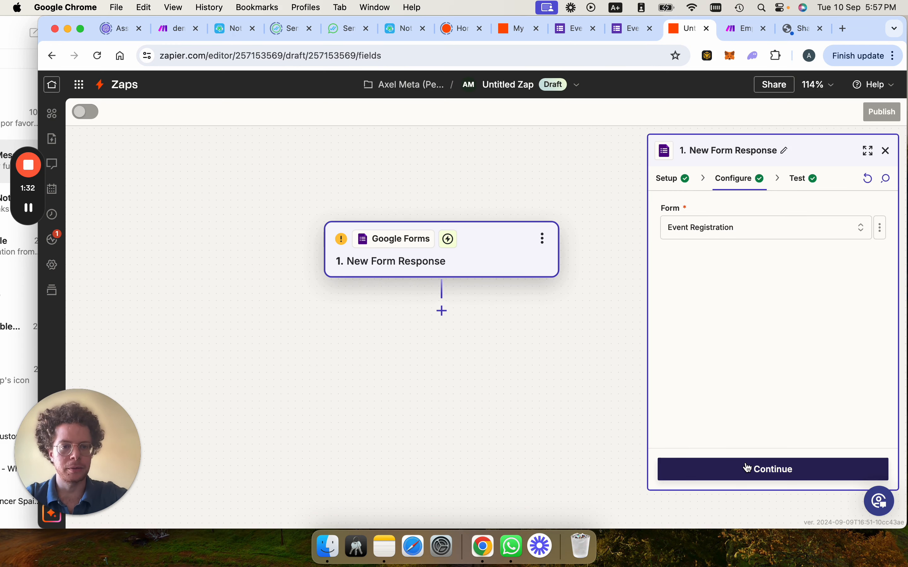
{"action": "left_click", "coordinate": [762, 229]}
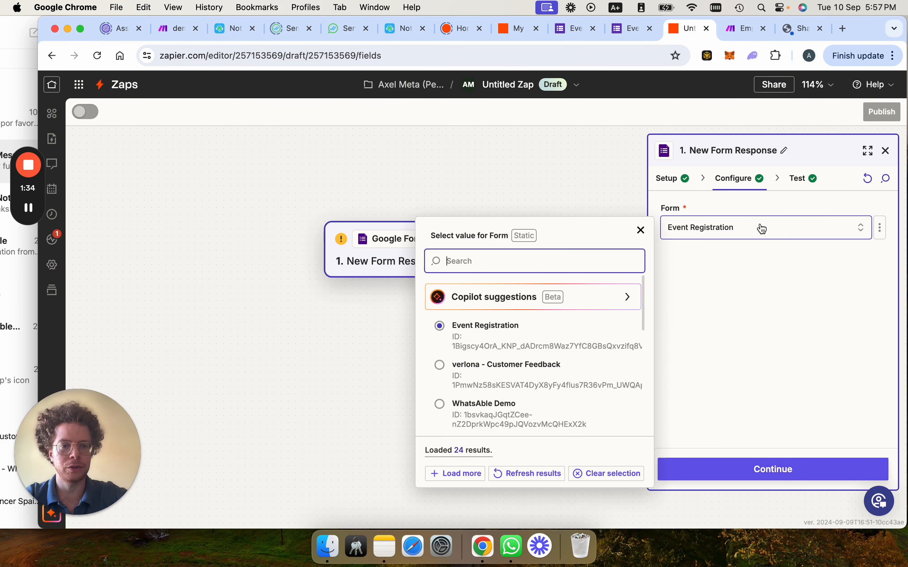
{"action": "left_click", "coordinate": [540, 330]}
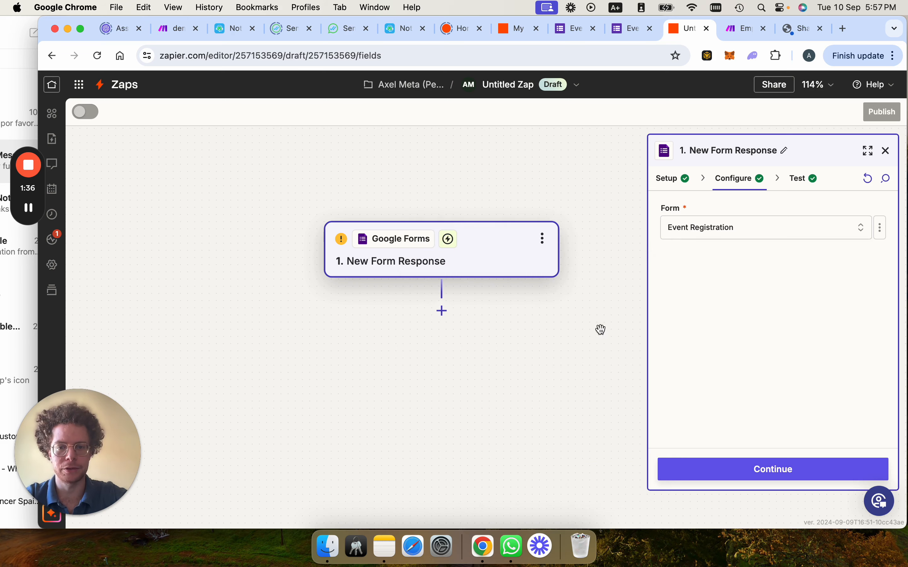
{"action": "left_click", "coordinate": [803, 471]}
Step: Find new trigger test records, select Form Response D and continue with it to the action step
{"action": "scroll", "coordinate": [773, 396], "scroll_direction": "down", "scroll_amount": 1}
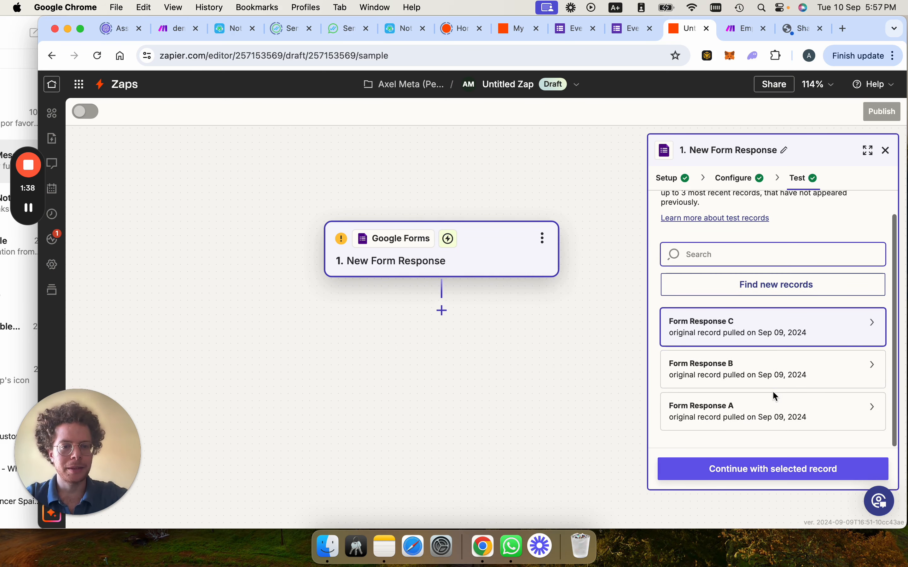
{"action": "left_click", "coordinate": [789, 283]}
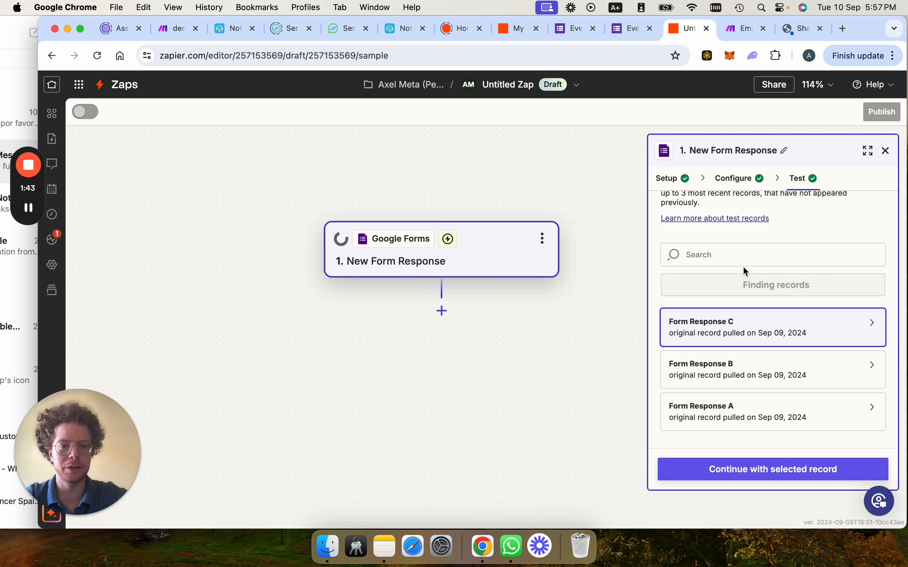
{"action": "left_click", "coordinate": [627, 30]}
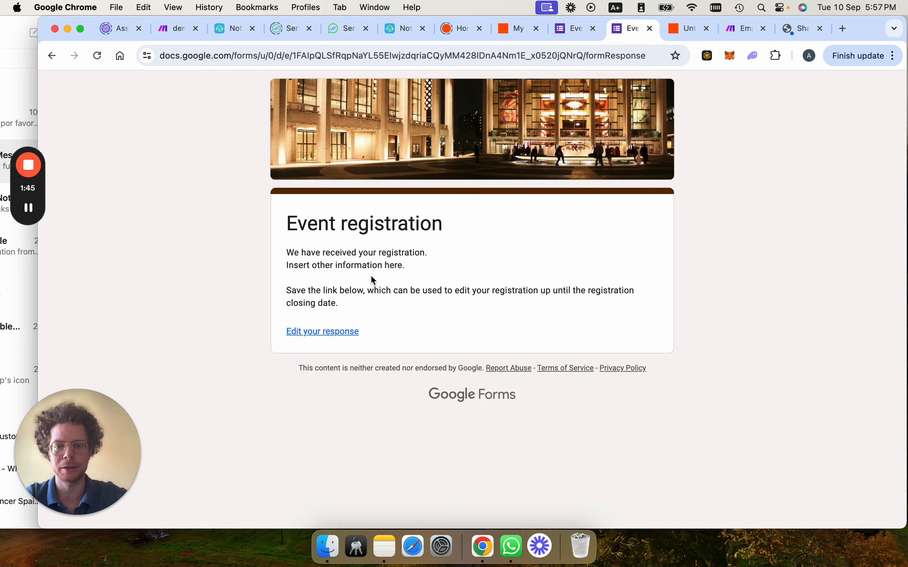
{"action": "left_click", "coordinate": [681, 30]}
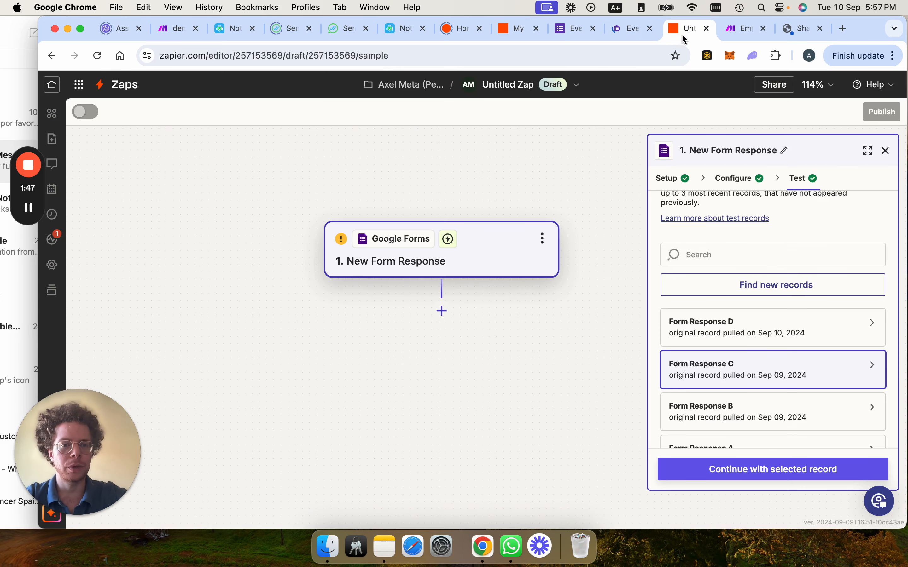
{"action": "left_click", "coordinate": [758, 333]}
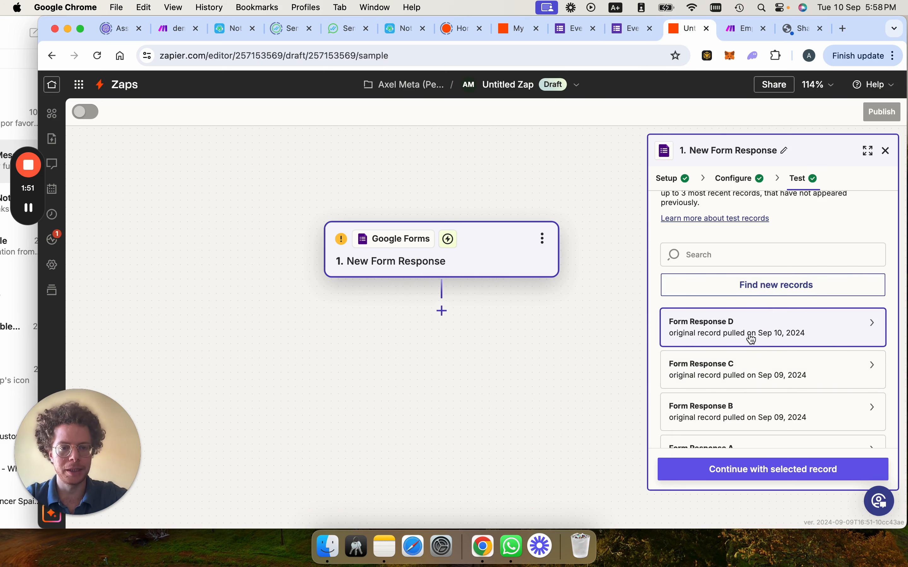
{"action": "mouse_move", "coordinate": [750, 336]}
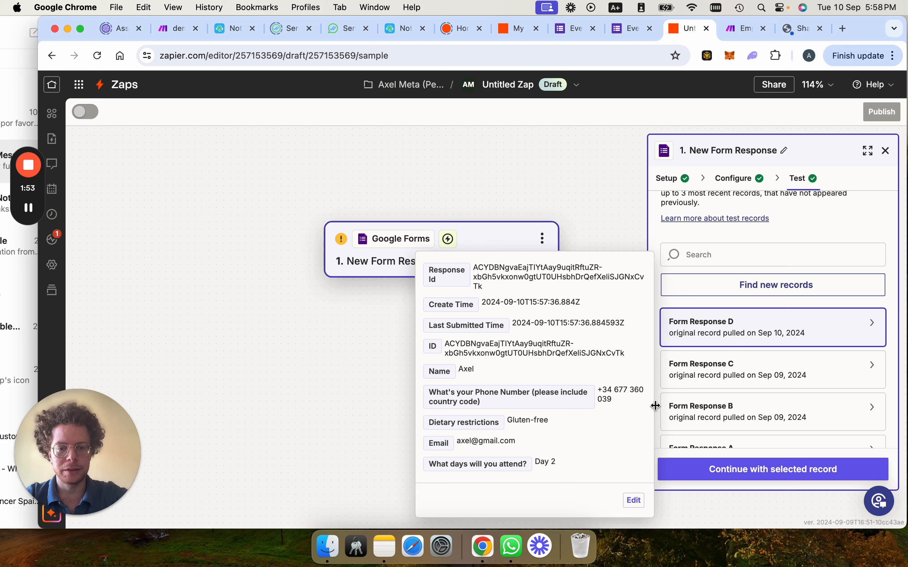
{"action": "left_click", "coordinate": [763, 481]}
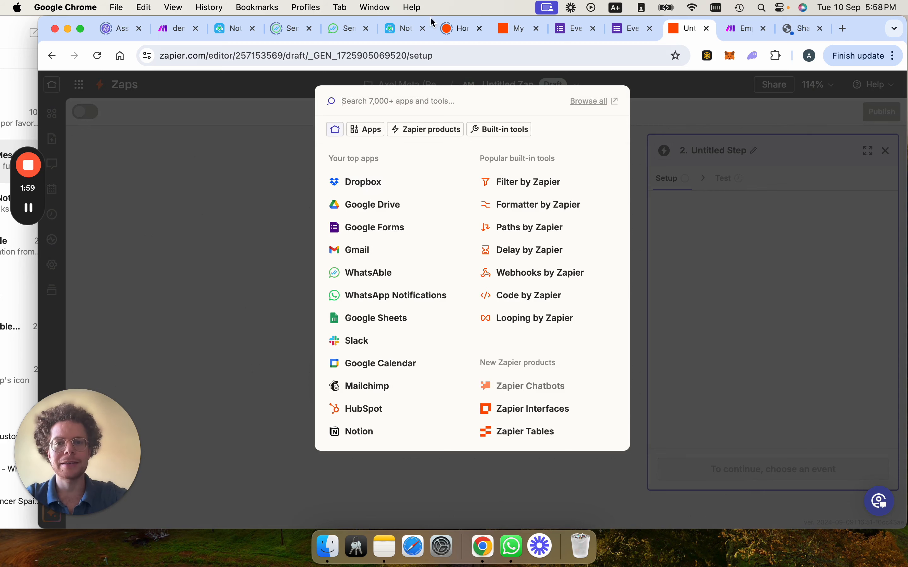
Step: Load the whatsable.app home page and go to its sign-up page with the use case choices
{"action": "left_click", "coordinate": [397, 31]}
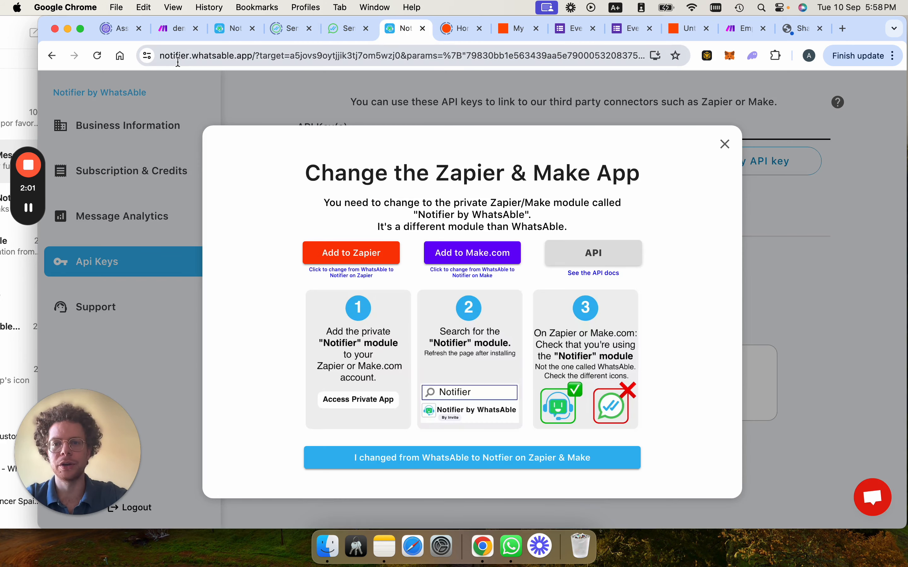
{"action": "left_click", "coordinate": [347, 30]}
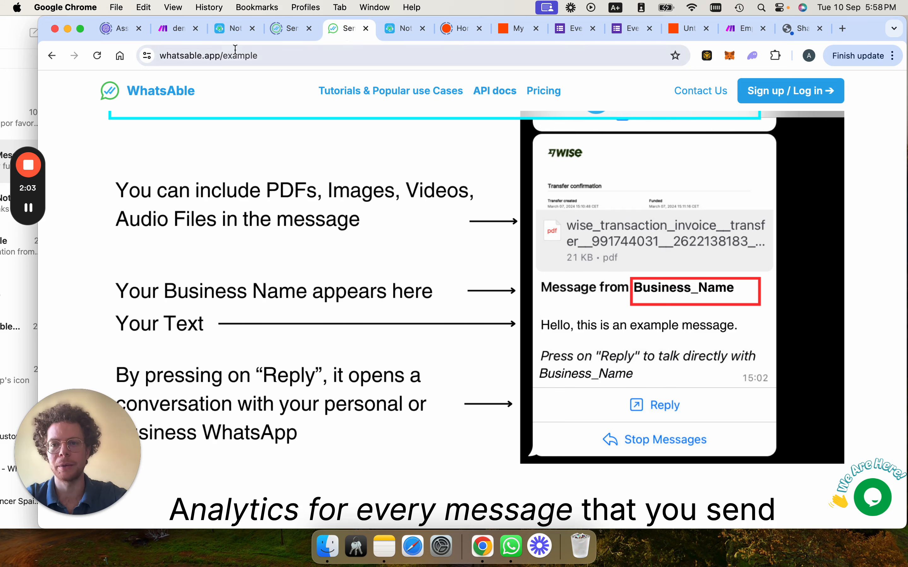
{"action": "left_click_drag", "start_coordinate": [224, 59], "coordinate": [395, 61]}
{"action": "key", "text": "BackSpace"}
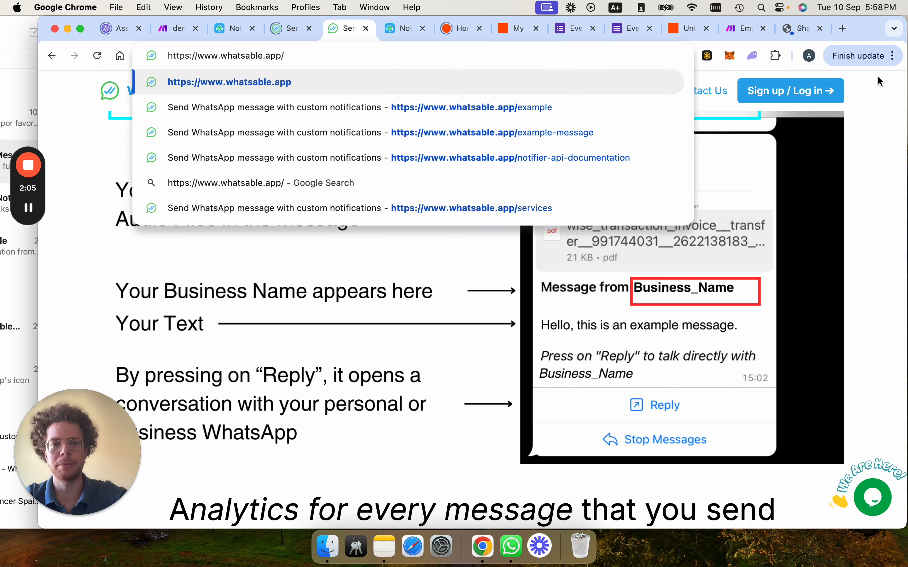
{"action": "key", "text": "Return"}
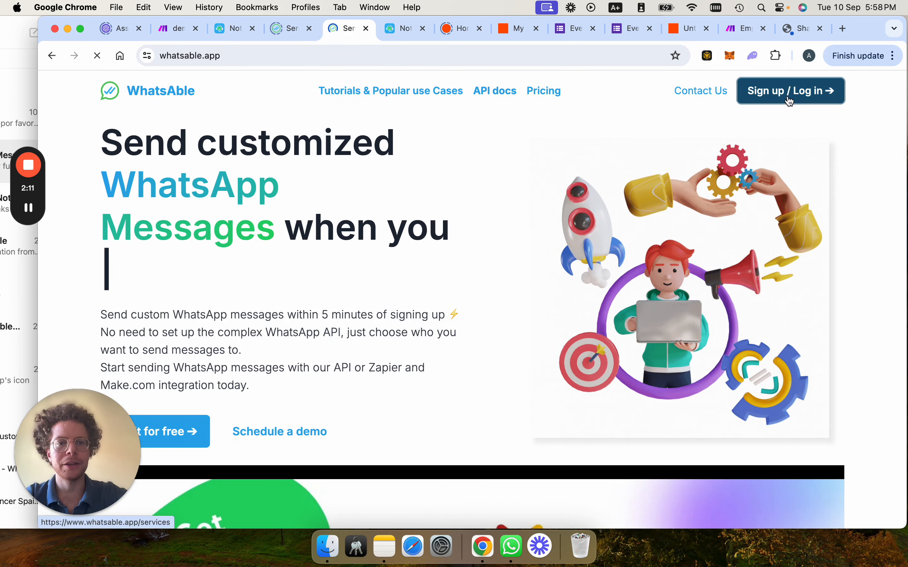
{"action": "left_click", "coordinate": [787, 99]}
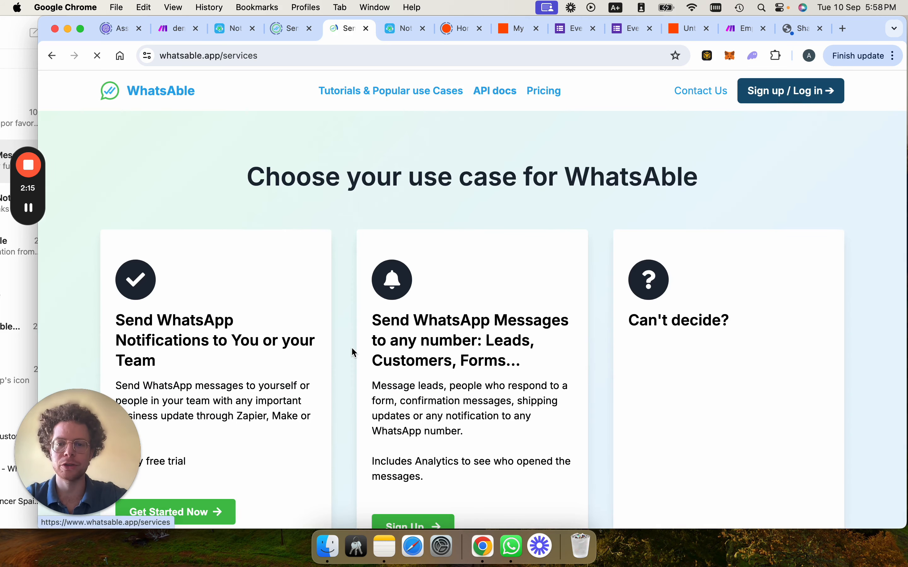
{"action": "scroll", "coordinate": [353, 353], "scroll_direction": "down", "scroll_amount": 2}
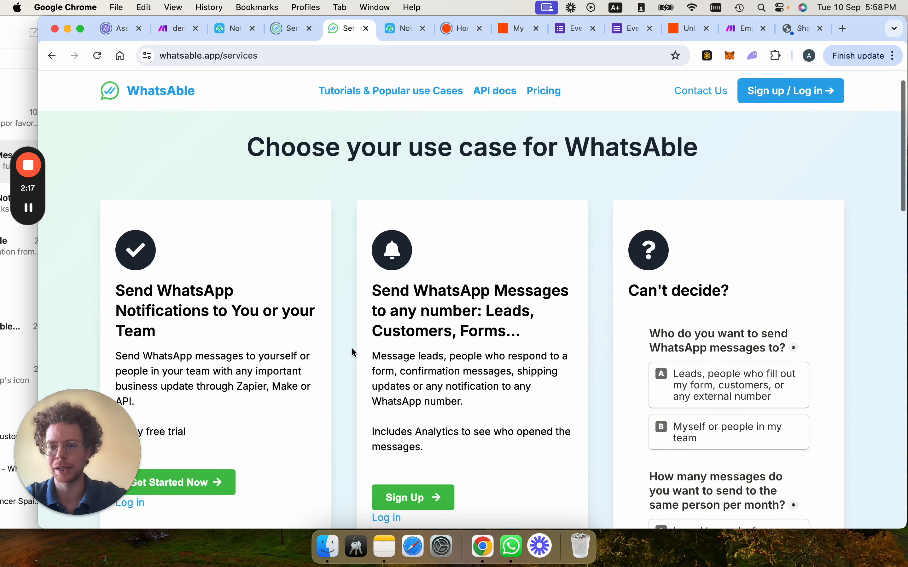
Step: Choose the use case for sending WhatsApp messages to any number and bring up Notifier's Zapier and Make app options
{"action": "scroll", "coordinate": [351, 347], "scroll_direction": "down", "scroll_amount": 1}
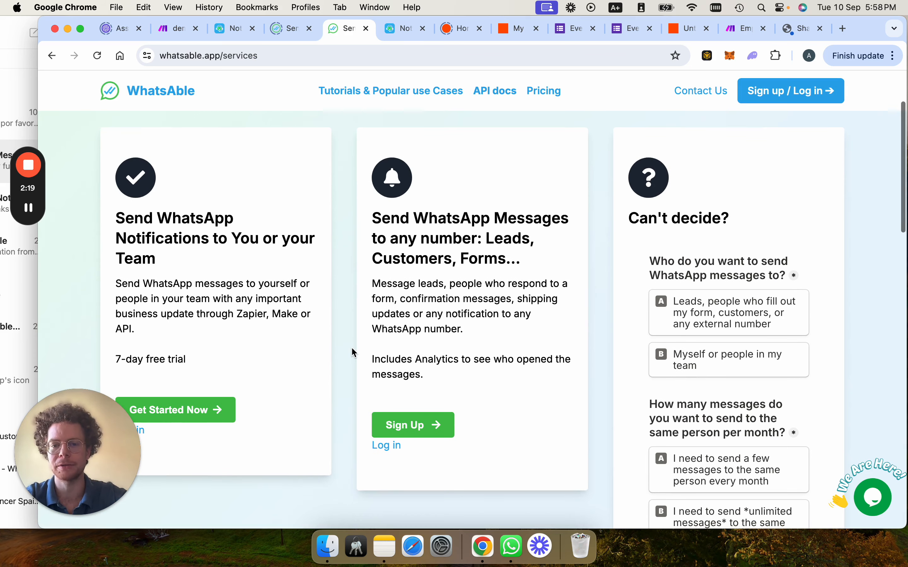
{"action": "left_click_drag", "start_coordinate": [372, 221], "coordinate": [555, 260]}
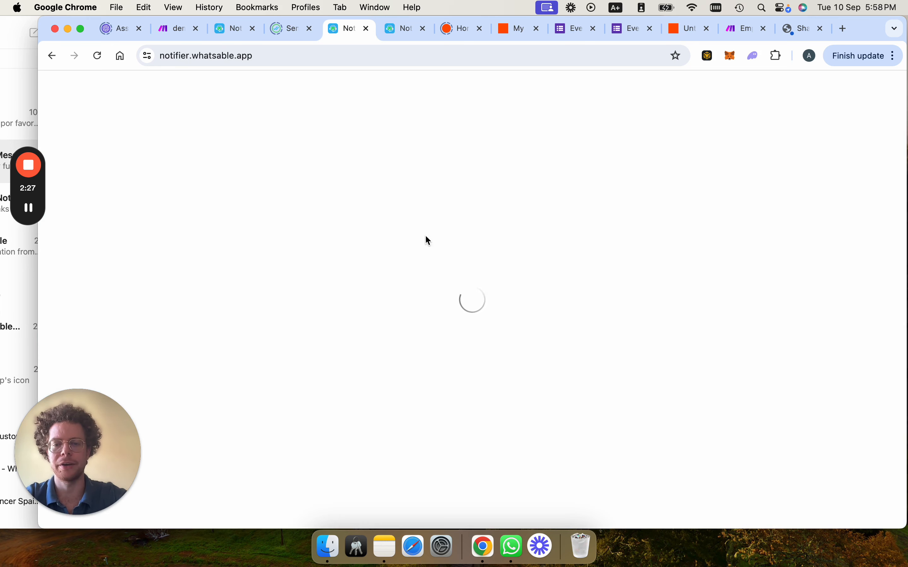
{"action": "left_click", "coordinate": [388, 29]}
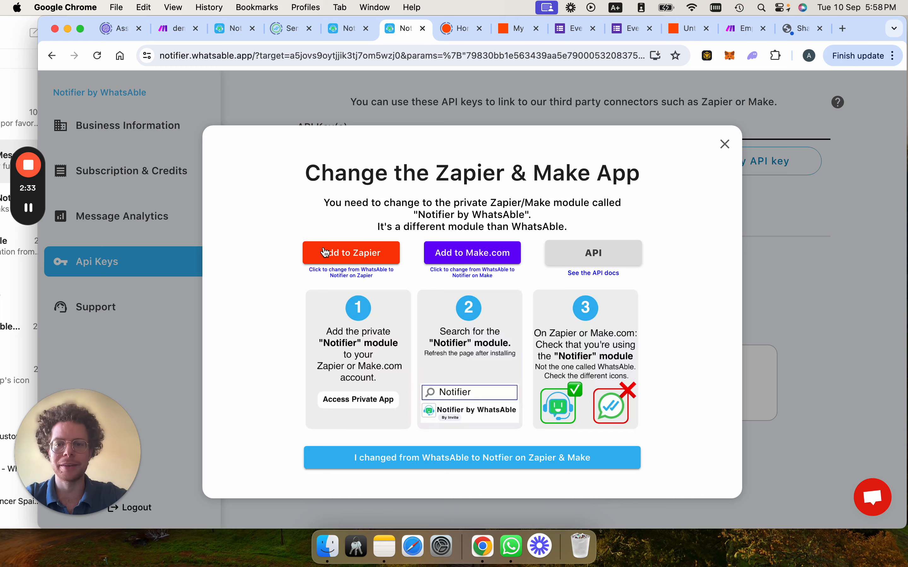
{"action": "left_click", "coordinate": [348, 28]}
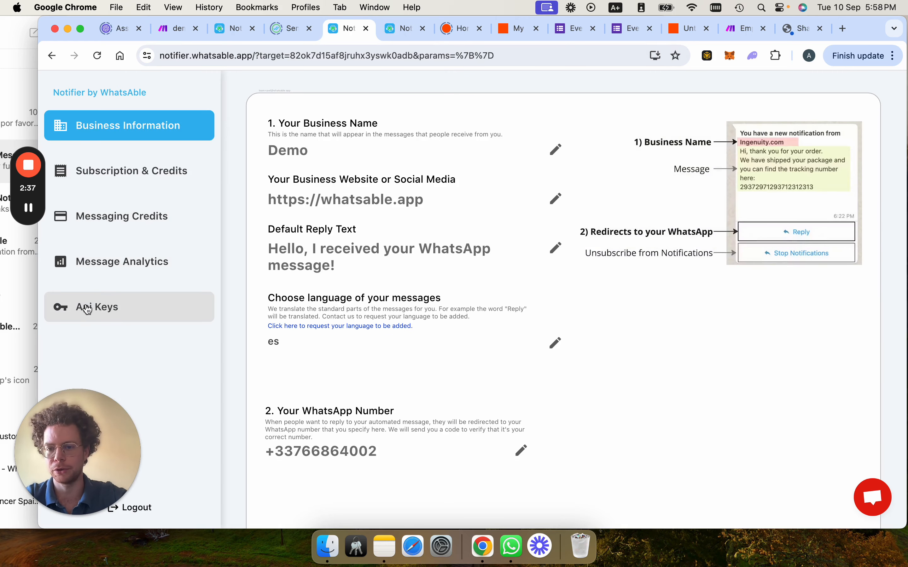
{"action": "left_click", "coordinate": [393, 33]}
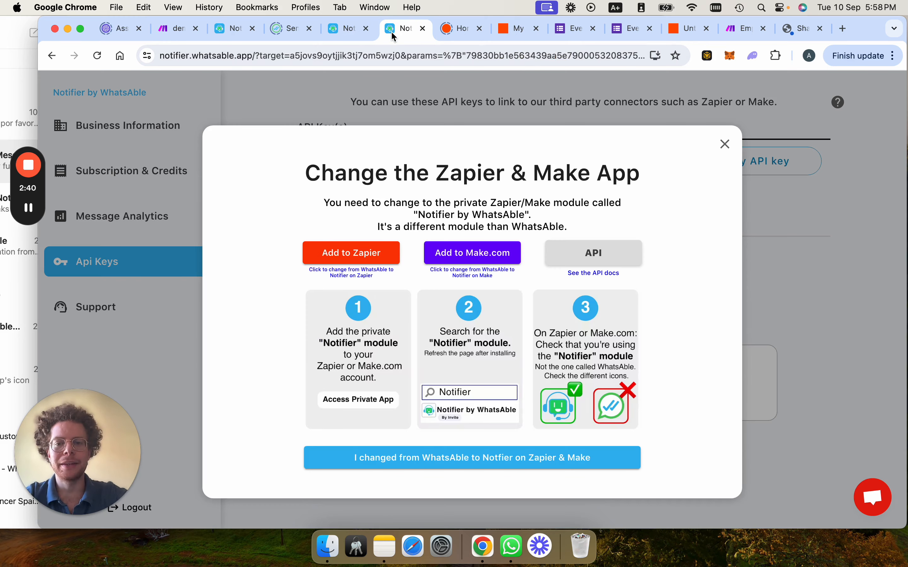
Step: Add the private Notifier by WhatsAble app to Zapier and accept its invite to build a Zap
{"action": "left_click", "coordinate": [345, 259]}
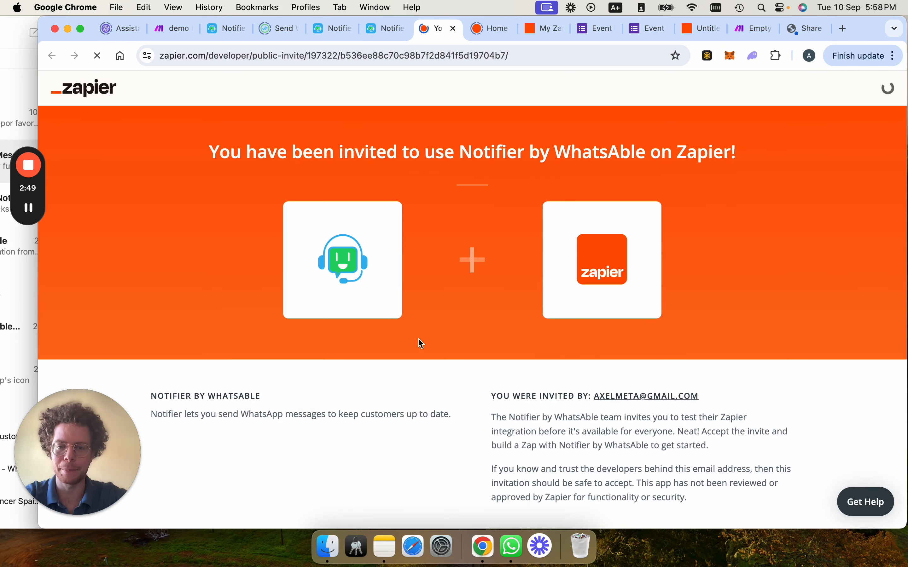
{"action": "scroll", "coordinate": [418, 337], "scroll_direction": "down", "scroll_amount": 1}
{"action": "scroll", "coordinate": [418, 337], "scroll_direction": "down", "scroll_amount": 1}
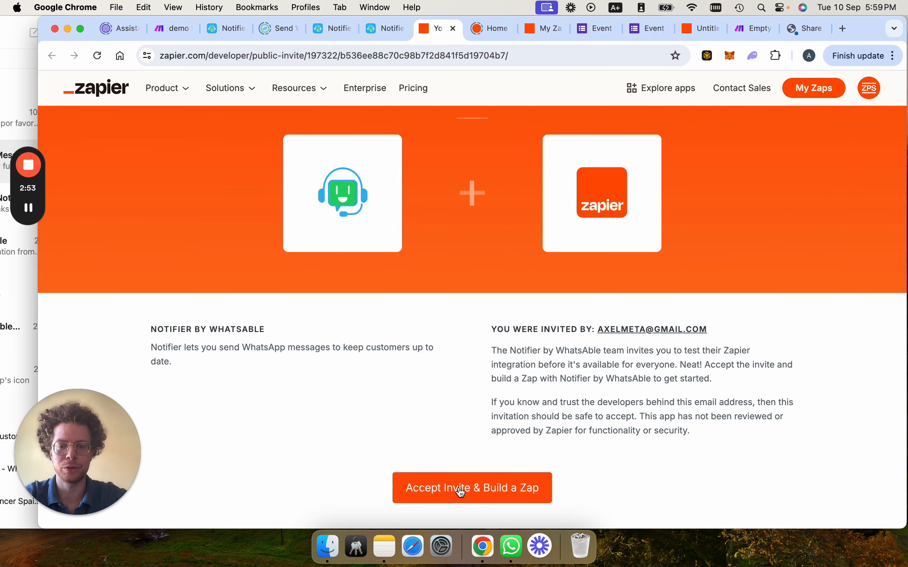
{"action": "scroll", "coordinate": [366, 196], "scroll_direction": "up", "scroll_amount": 2}
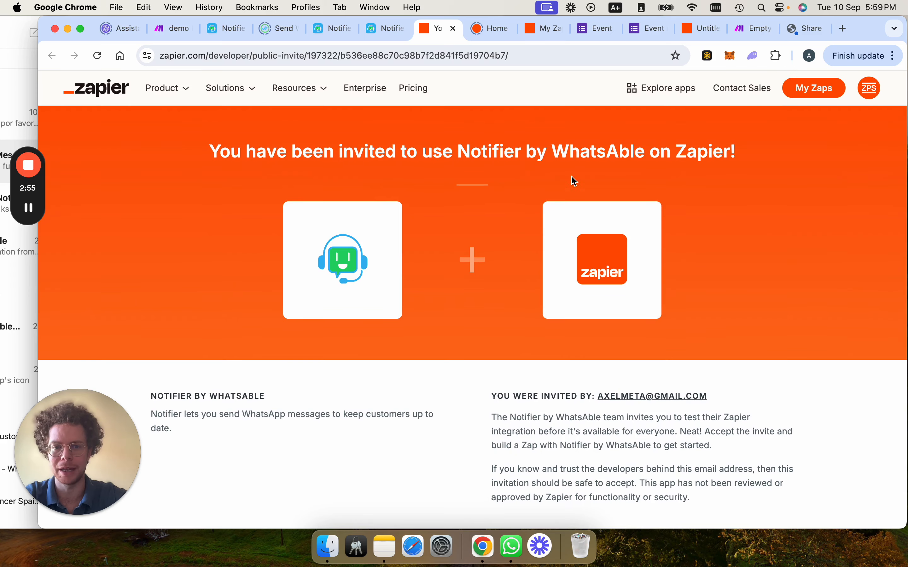
{"action": "left_click_drag", "start_coordinate": [481, 150], "coordinate": [525, 151]}
{"action": "left_click", "coordinate": [473, 245]}
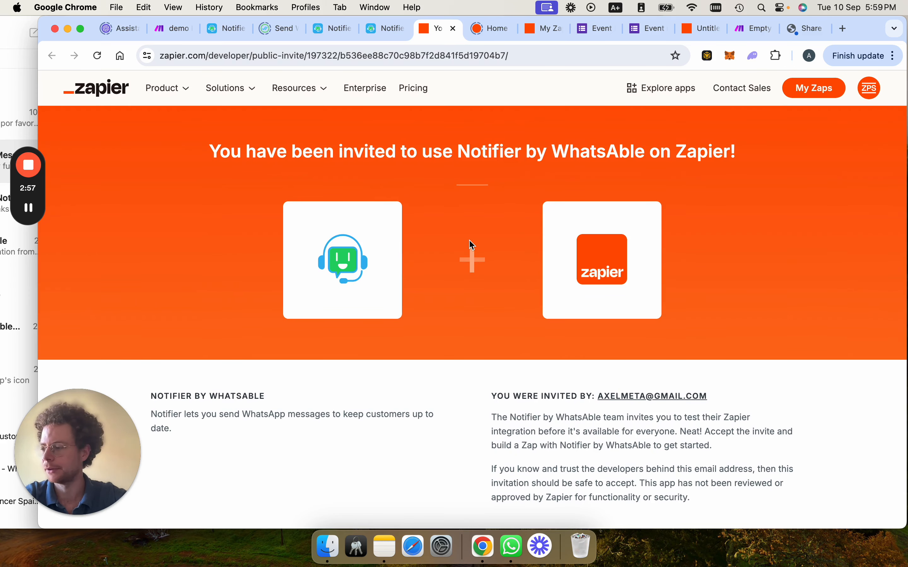
{"action": "scroll", "coordinate": [470, 262], "scroll_direction": "down", "scroll_amount": 5}
{"action": "left_click", "coordinate": [472, 389]}
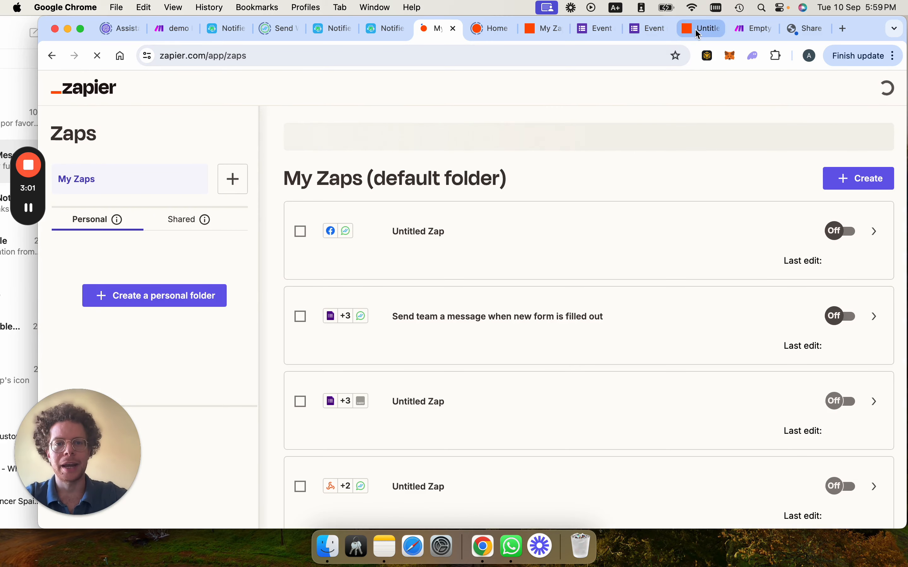
Step: In the untitled Zap, set the action to Notifier by WhatsAble (2.0.2) with the Send WhatsApp Message event and the existing connected account
{"action": "left_click", "coordinate": [695, 28]}
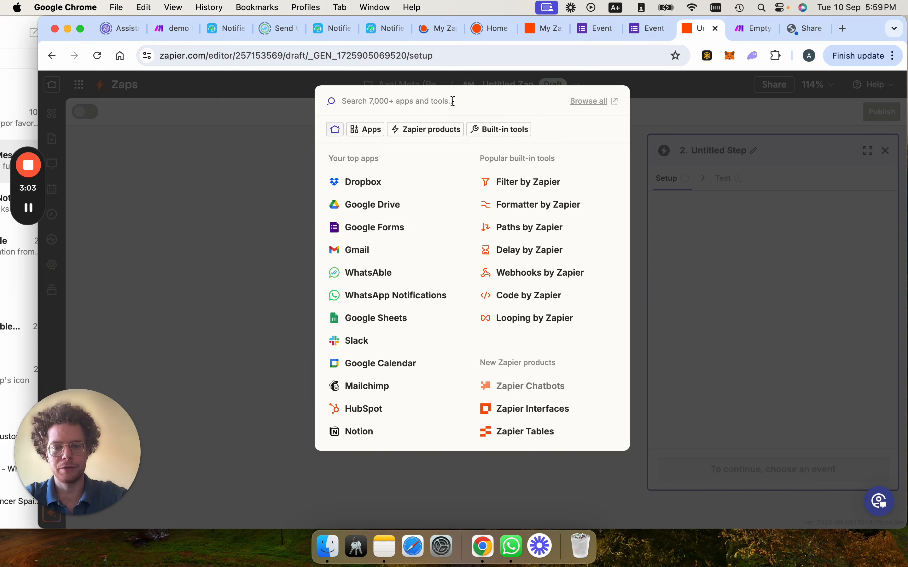
{"action": "type", "text": "Notif"}
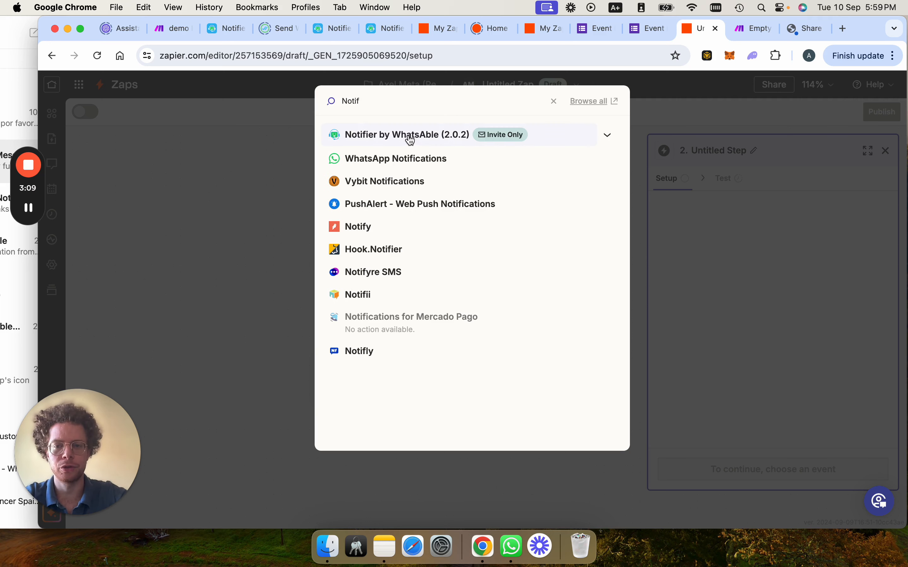
{"action": "left_click", "coordinate": [412, 139]}
{"action": "left_click", "coordinate": [735, 294]}
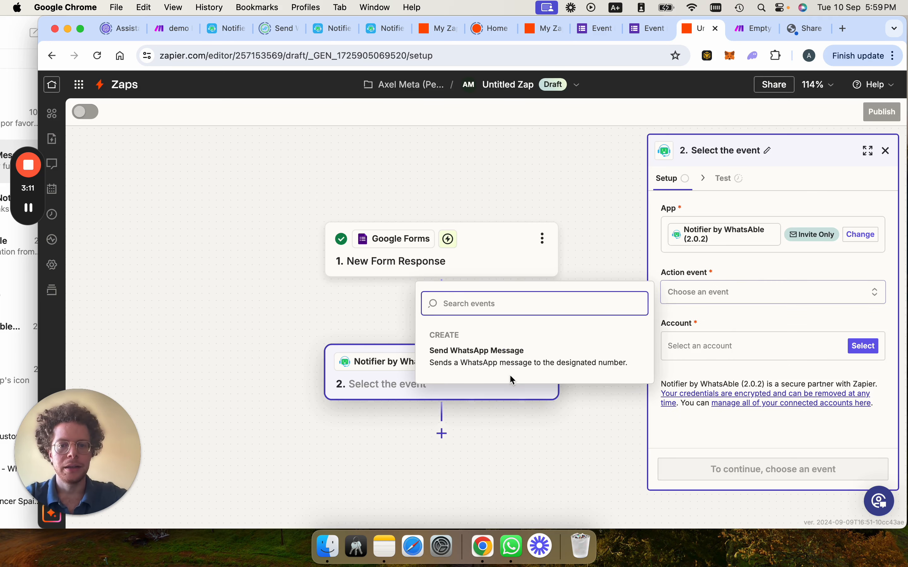
{"action": "left_click", "coordinate": [510, 364]}
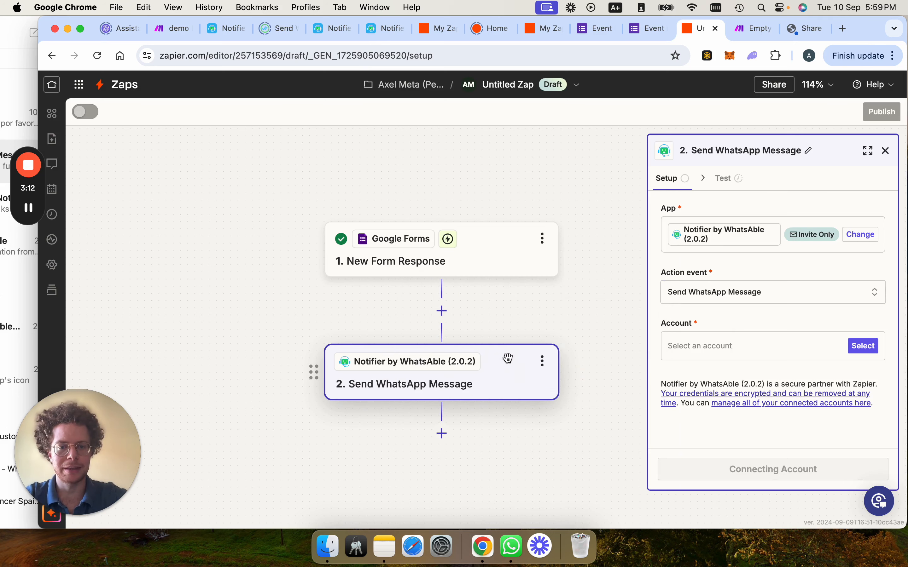
{"action": "left_click", "coordinate": [716, 356]}
{"action": "left_click", "coordinate": [546, 391]}
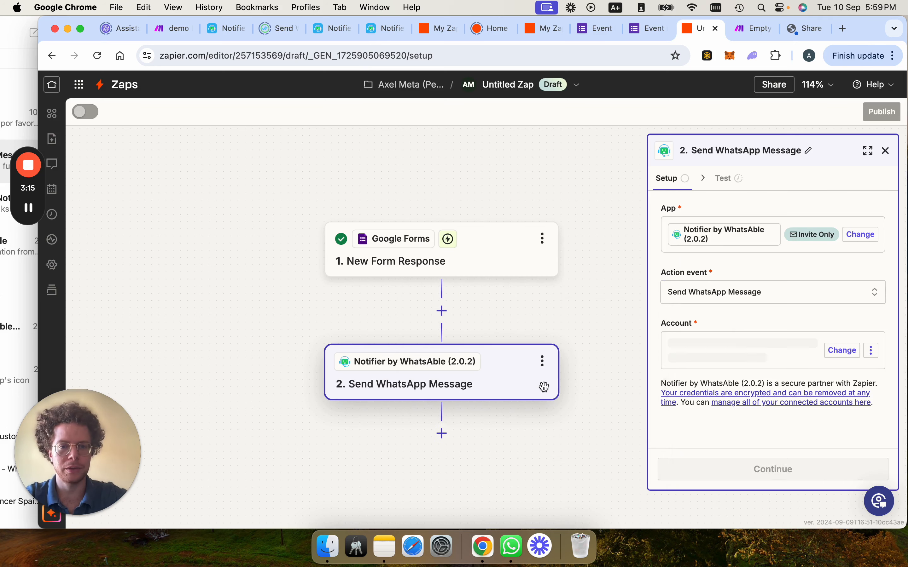
{"action": "left_click", "coordinate": [844, 355]}
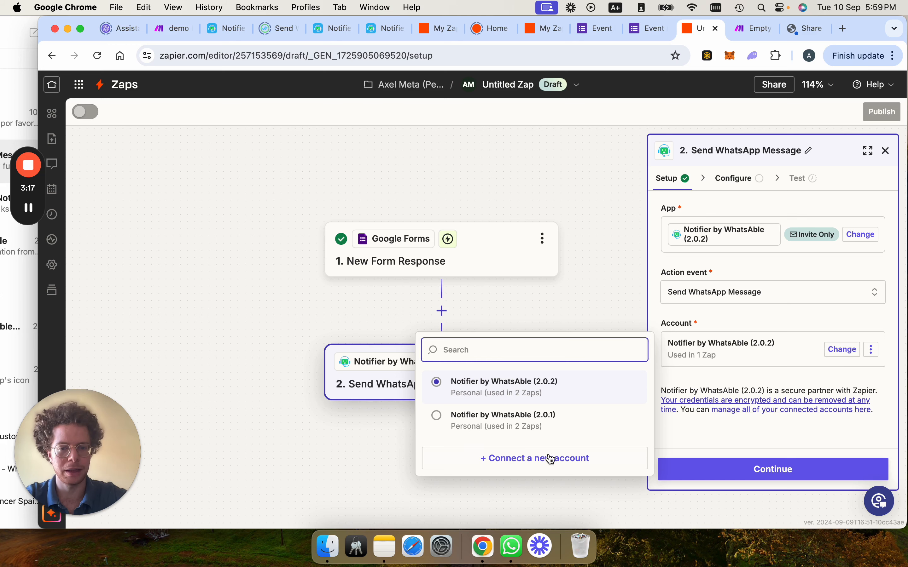
{"action": "left_click", "coordinate": [536, 457]}
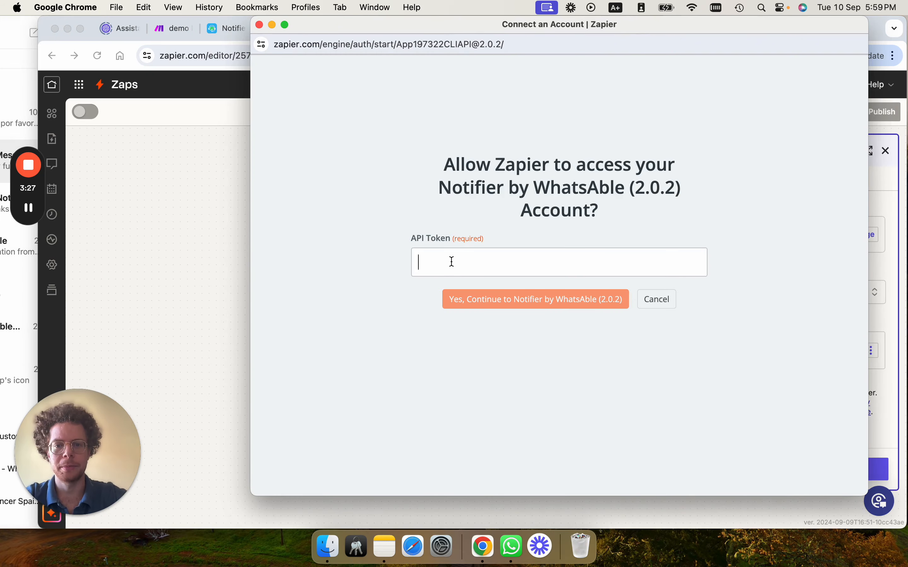
{"action": "left_click", "coordinate": [236, 153]}
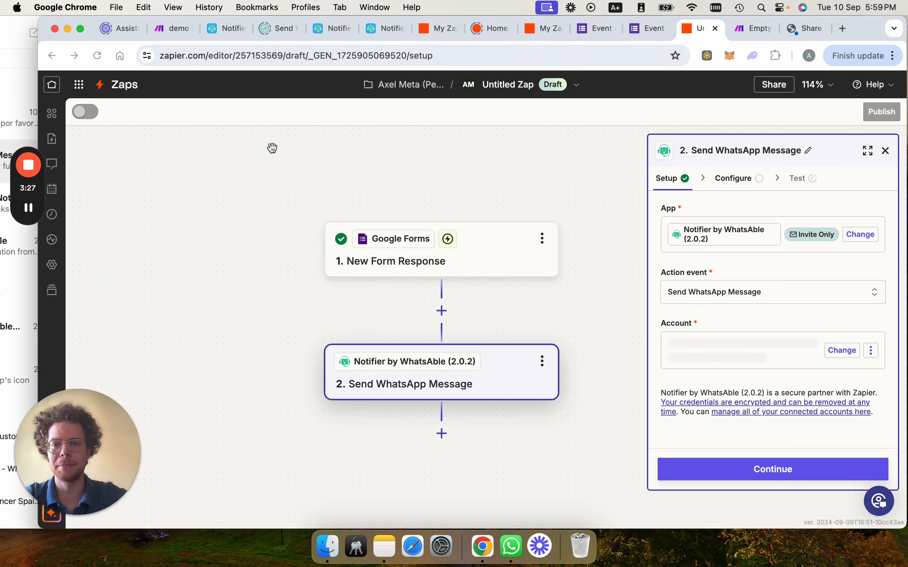
{"action": "left_click", "coordinate": [375, 30]}
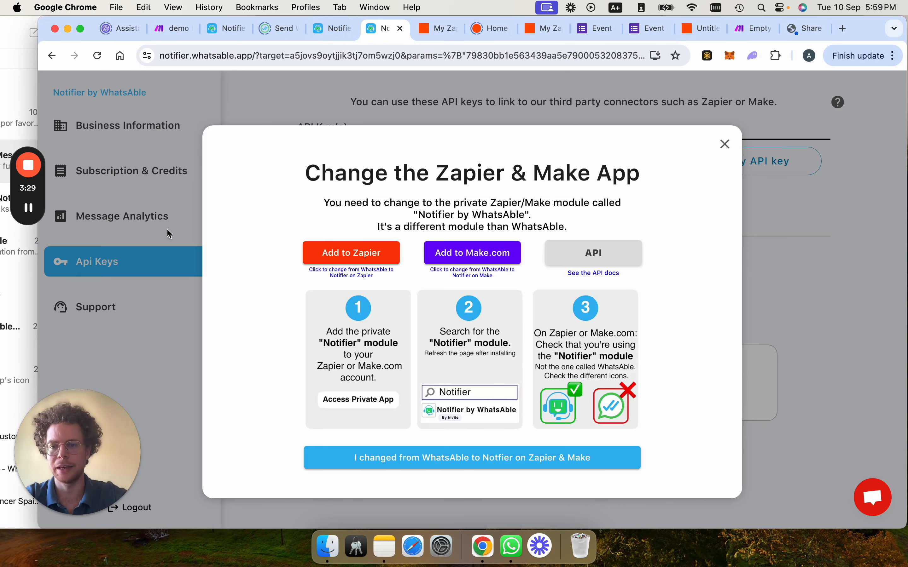
{"action": "key", "text": "ctrl+Up"}
{"action": "left_click", "coordinate": [802, 344]}
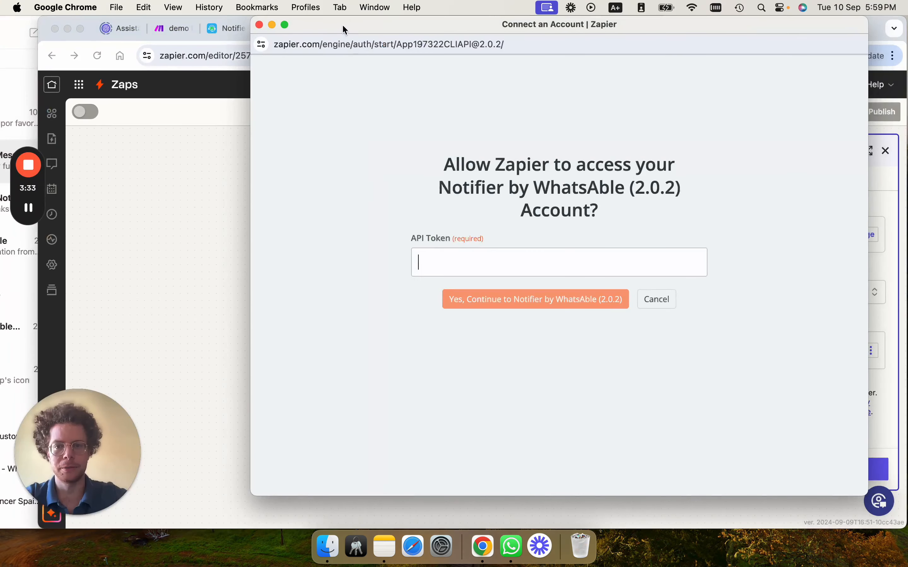
{"action": "left_click", "coordinate": [258, 25]}
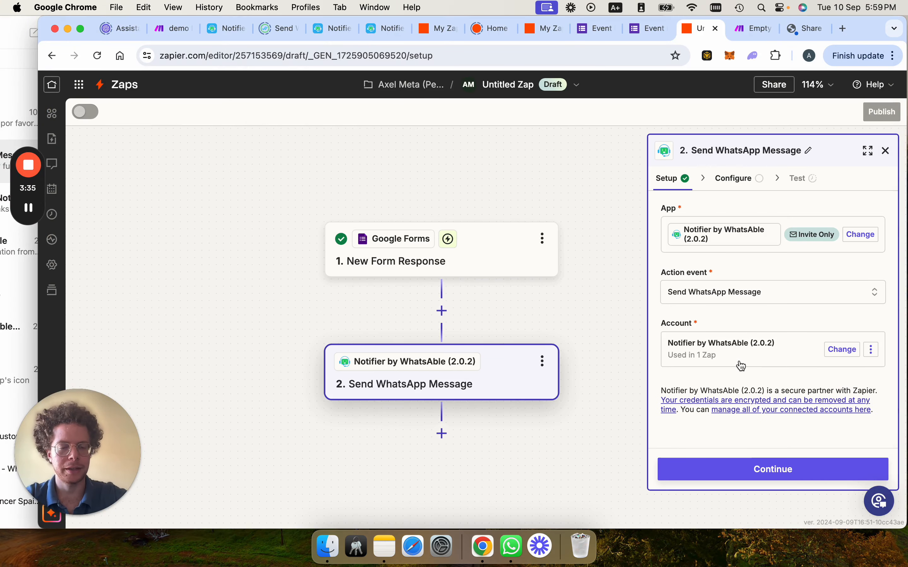
Step: Continue to the action's configuration and replace the sample Phone Number with the form's phone number answer
{"action": "left_click", "coordinate": [762, 472]}
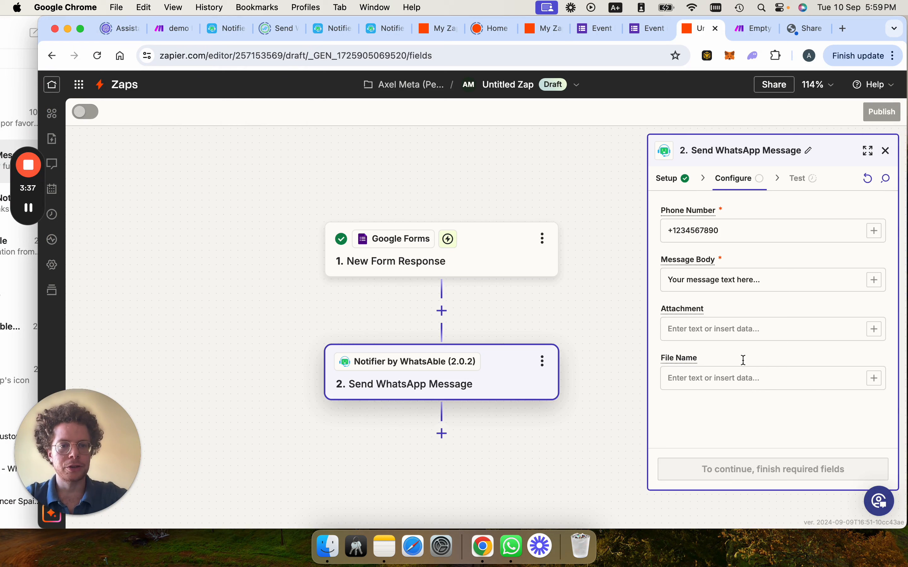
{"action": "triple_click", "coordinate": [740, 232]}
{"action": "key", "text": "BackSpace"}
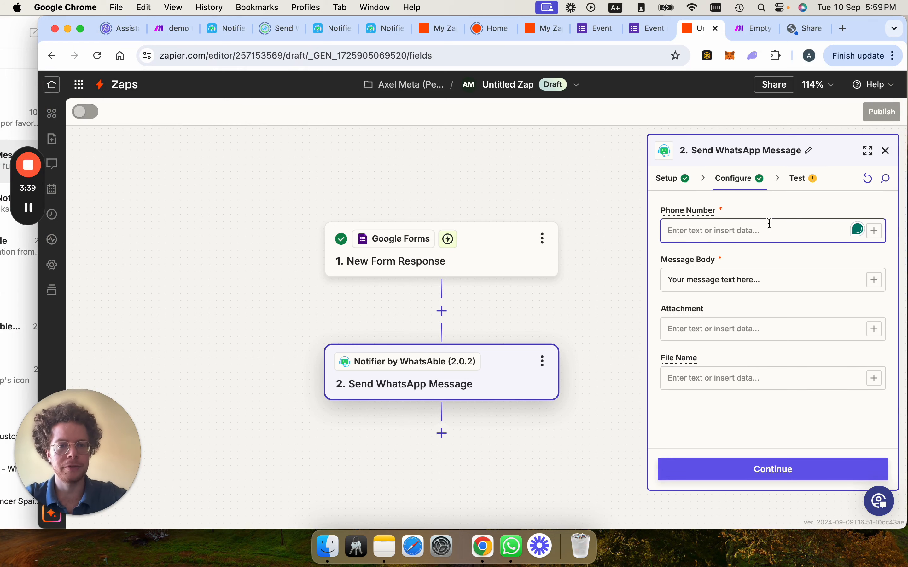
{"action": "left_click", "coordinate": [875, 230]}
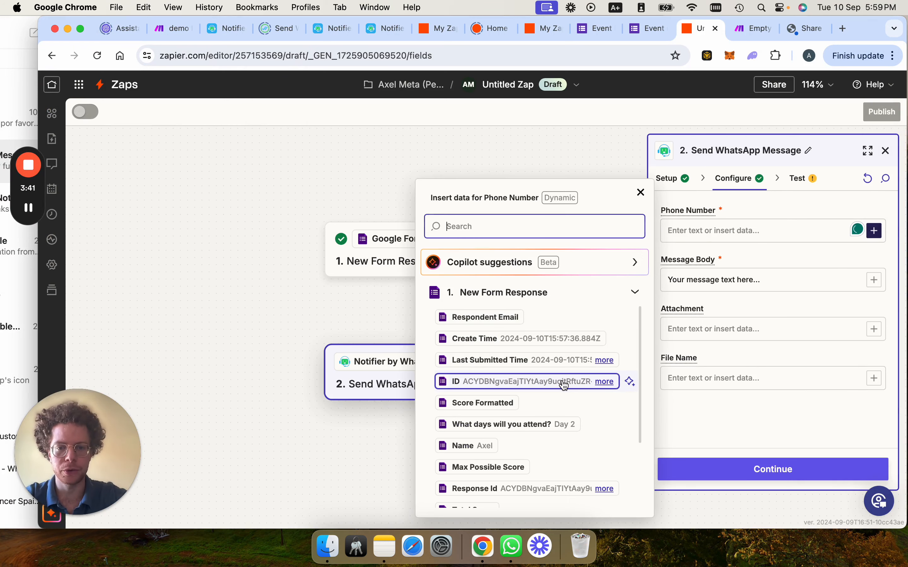
{"action": "scroll", "coordinate": [566, 423], "scroll_direction": "down", "scroll_amount": 5}
{"action": "scroll", "coordinate": [567, 423], "scroll_direction": "up", "scroll_amount": 3}
{"action": "scroll", "coordinate": [568, 424], "scroll_direction": "up", "scroll_amount": 2}
{"action": "scroll", "coordinate": [568, 423], "scroll_direction": "down", "scroll_amount": 4}
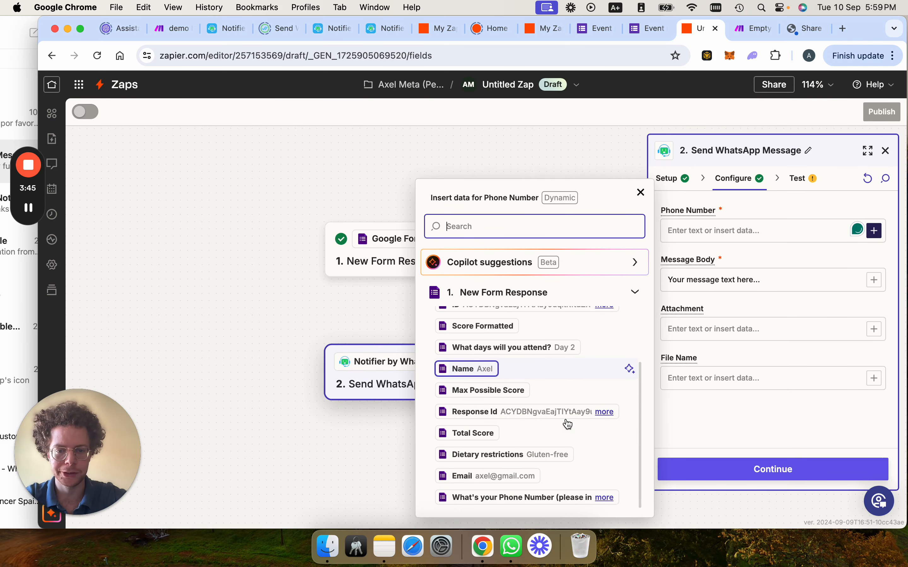
{"action": "left_click", "coordinate": [518, 497]}
Step: Write the Message Body as "Hi", the Name field and a comma, a blank line, "This confirms your registration for" and the attendance-day field
{"action": "left_click", "coordinate": [713, 295]}
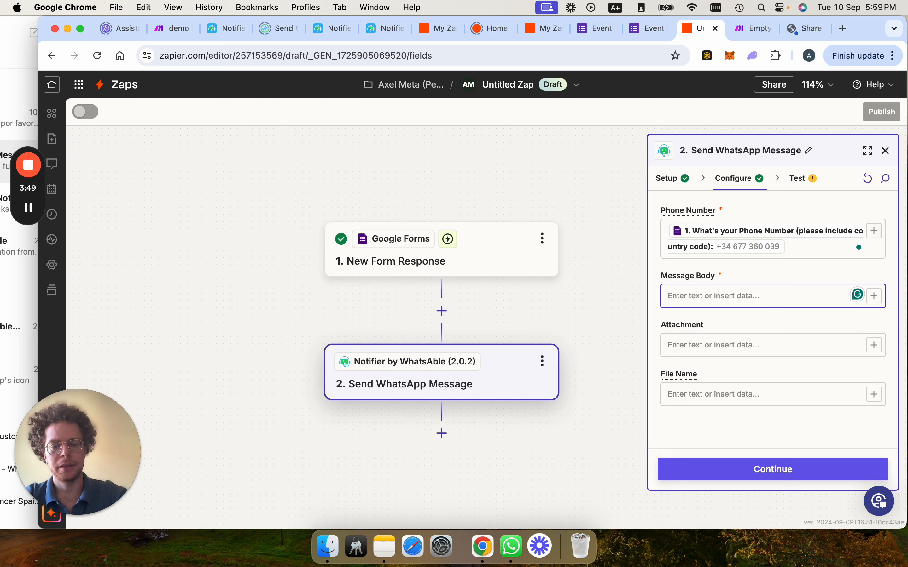
{"action": "type", "text": "Hi"}
{"action": "left_click", "coordinate": [875, 296]}
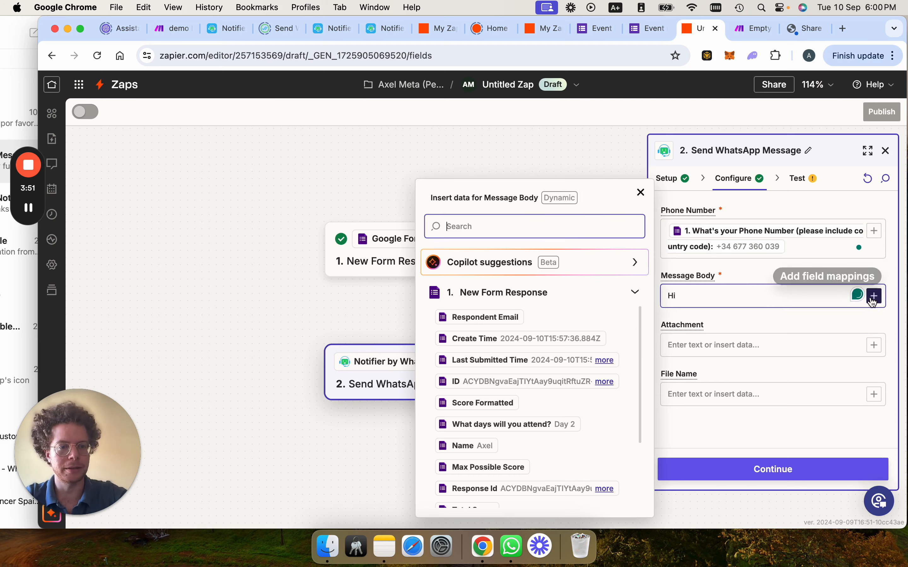
{"action": "left_click", "coordinate": [476, 445]}
{"action": "type", "text": ","}
{"action": "key", "text": "Return"}
{"action": "key", "text": "Return"}
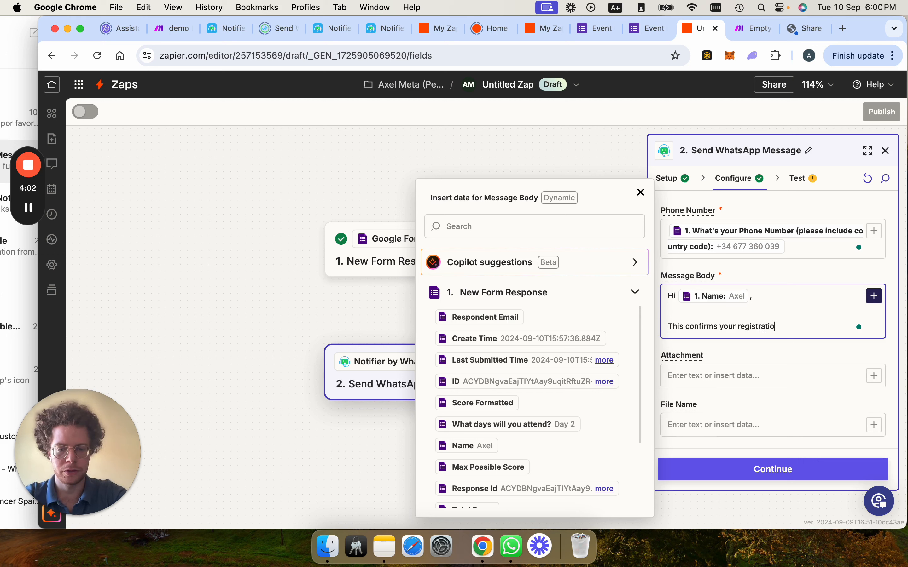
{"action": "left_click", "coordinate": [539, 423]}
{"action": "scroll", "coordinate": [765, 347], "scroll_direction": "down", "scroll_amount": 2}
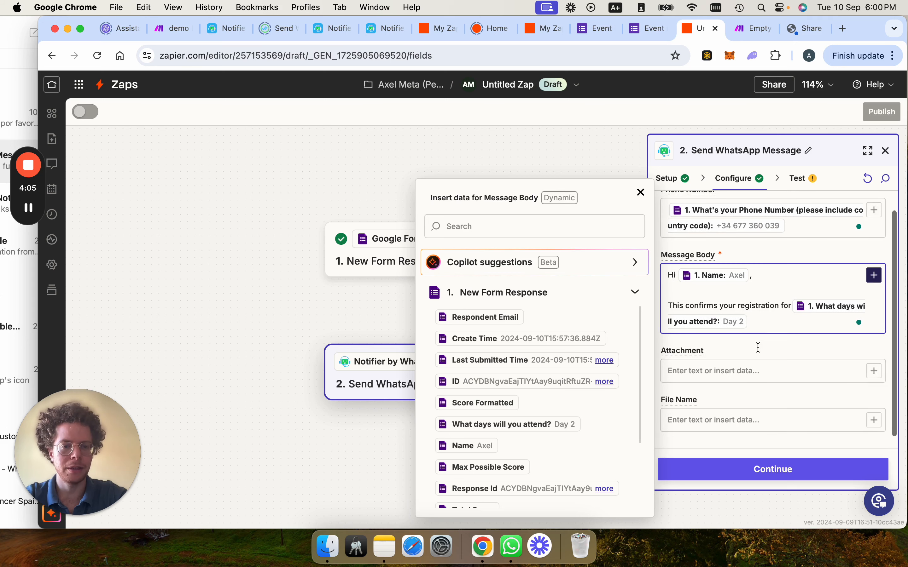
{"action": "left_click", "coordinate": [756, 339]}
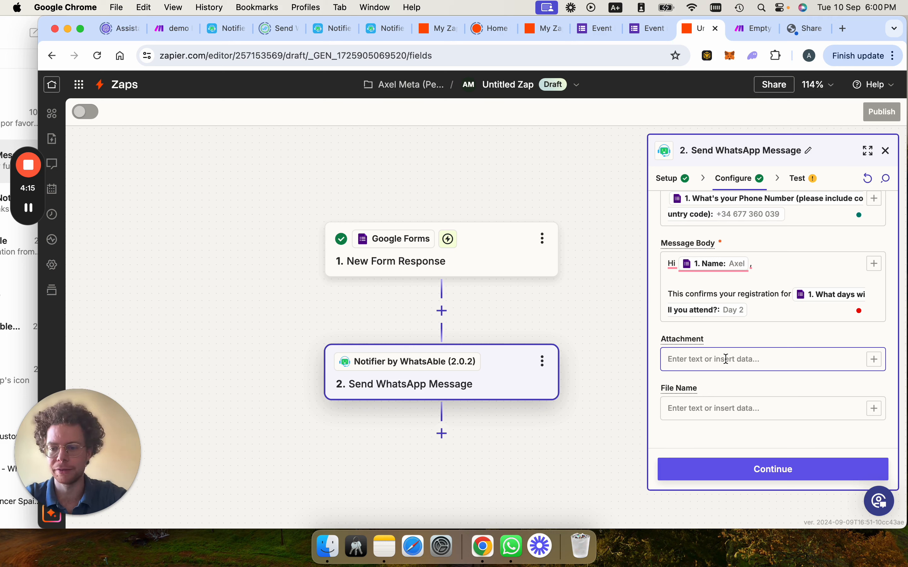
Step: Continue with Attachment and File Name left empty, run the Send WhatsApp Message test and review its output message
{"action": "left_click", "coordinate": [683, 412]}
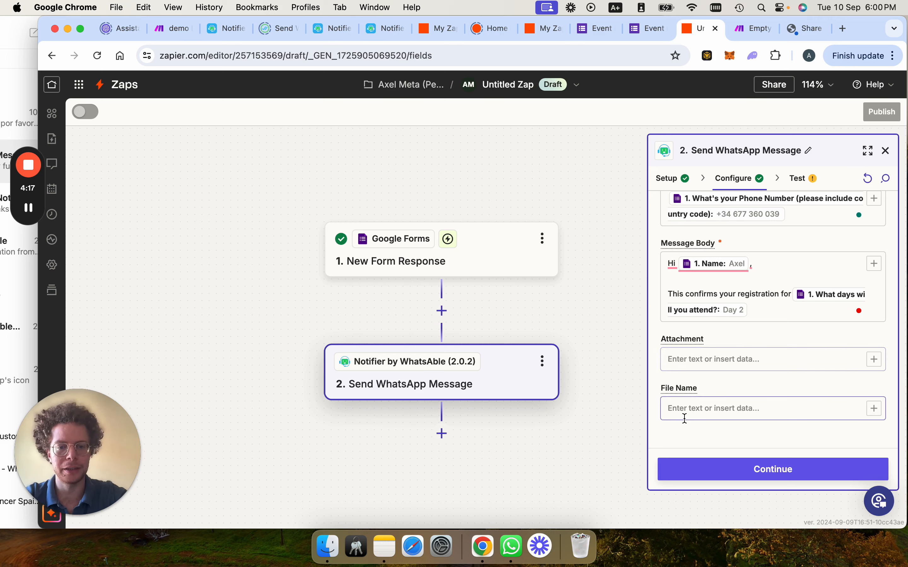
{"action": "left_click", "coordinate": [688, 433]}
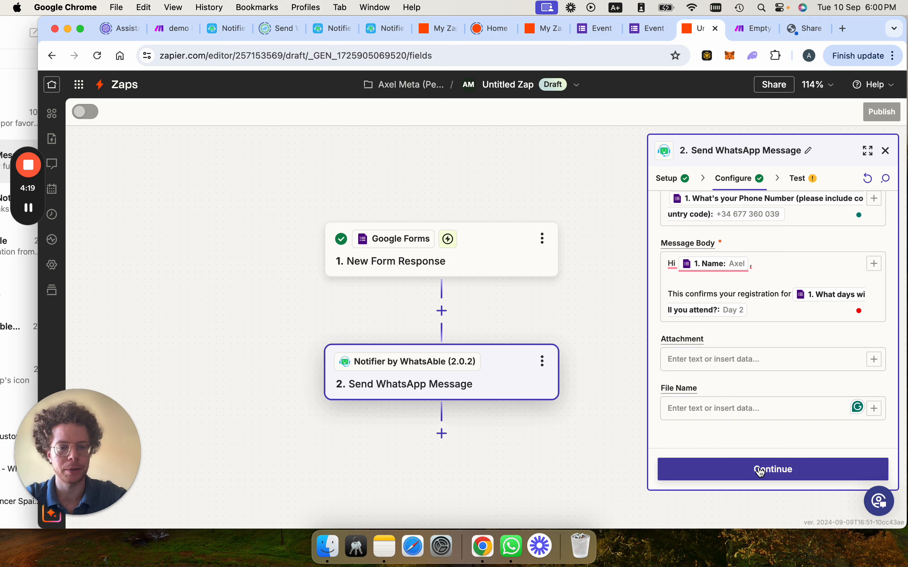
{"action": "left_click", "coordinate": [736, 476]}
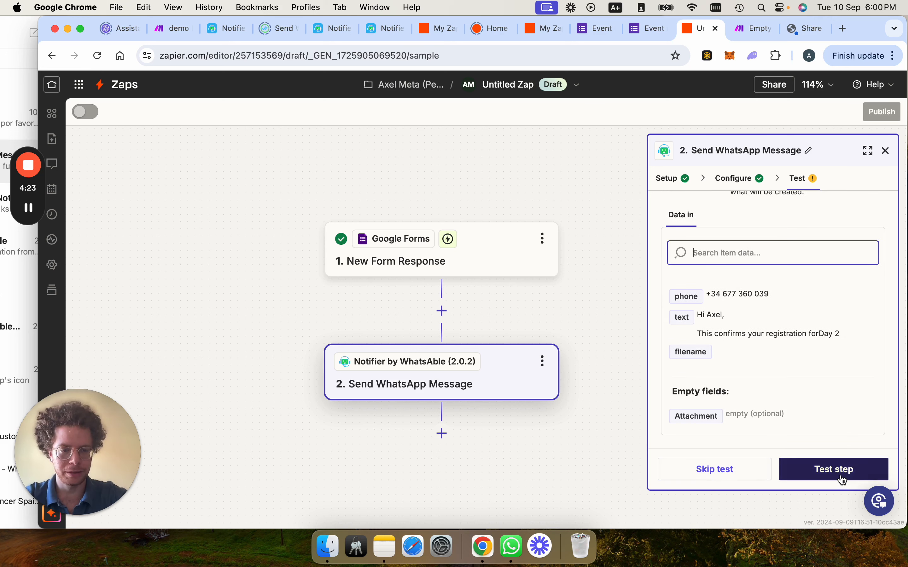
{"action": "left_click", "coordinate": [807, 475]}
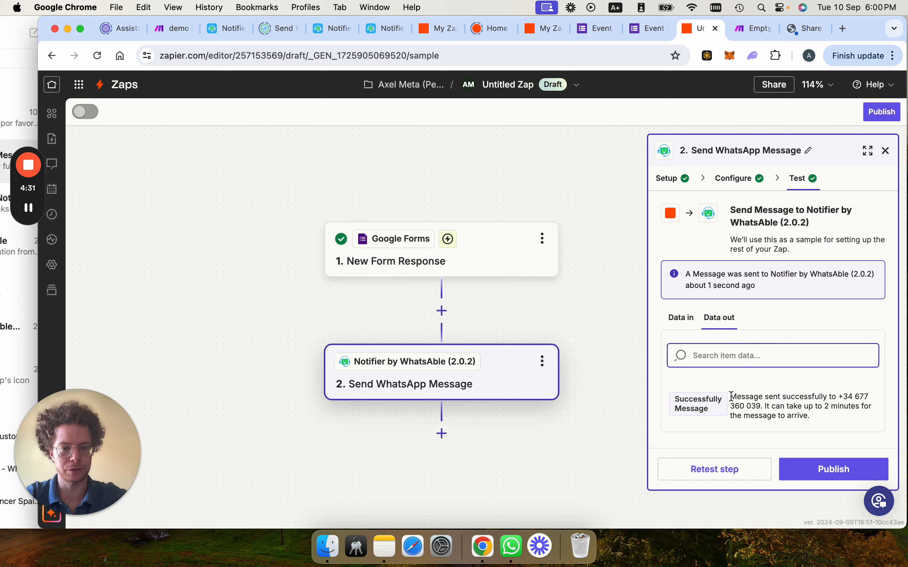
{"action": "left_click_drag", "start_coordinate": [732, 396], "coordinate": [852, 416]}
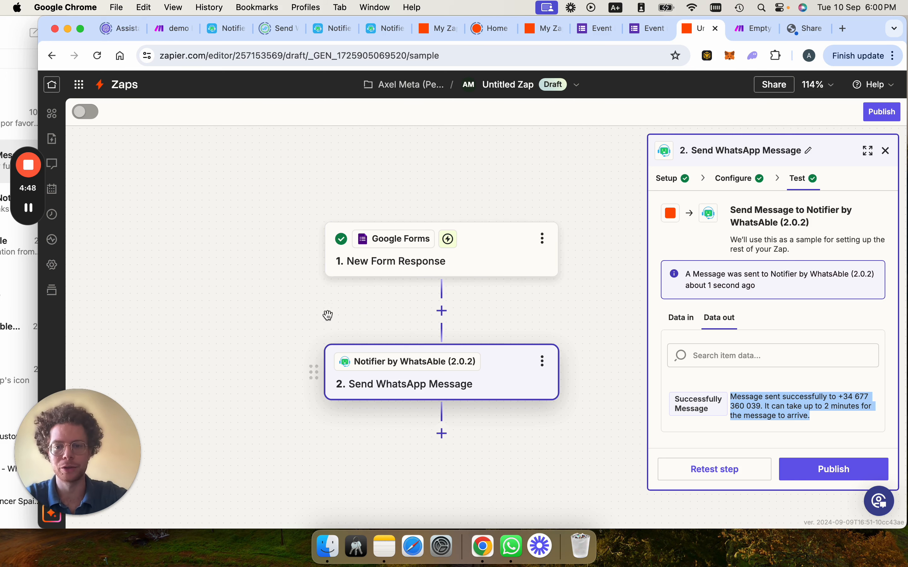
Step: Switch to WhatsApp and read the test confirmation received in the Notifier Automated Messaging chat
{"action": "left_click_drag", "start_coordinate": [328, 315], "coordinate": [306, 298]}
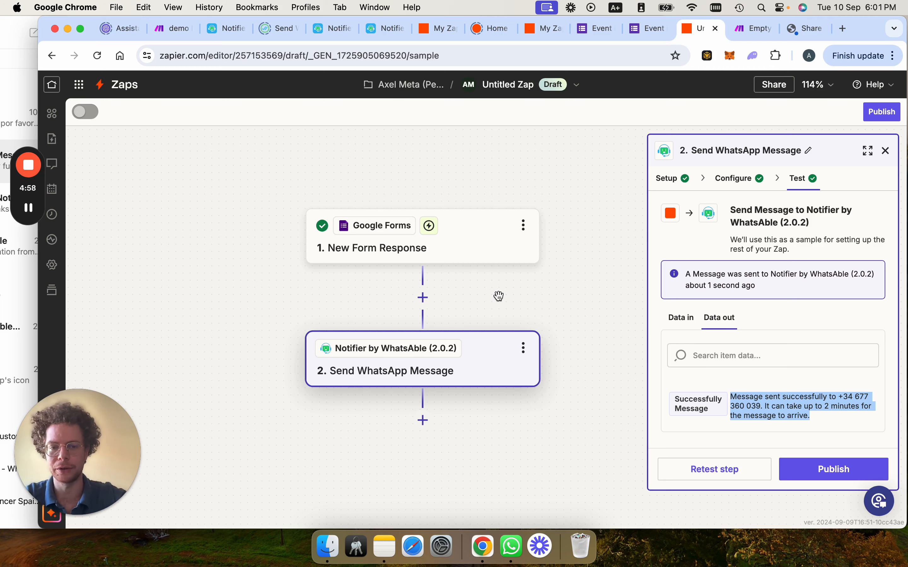
{"action": "key", "text": "super+Tab"}
{"action": "left_click_drag", "start_coordinate": [76, 421], "coordinate": [457, 254]}
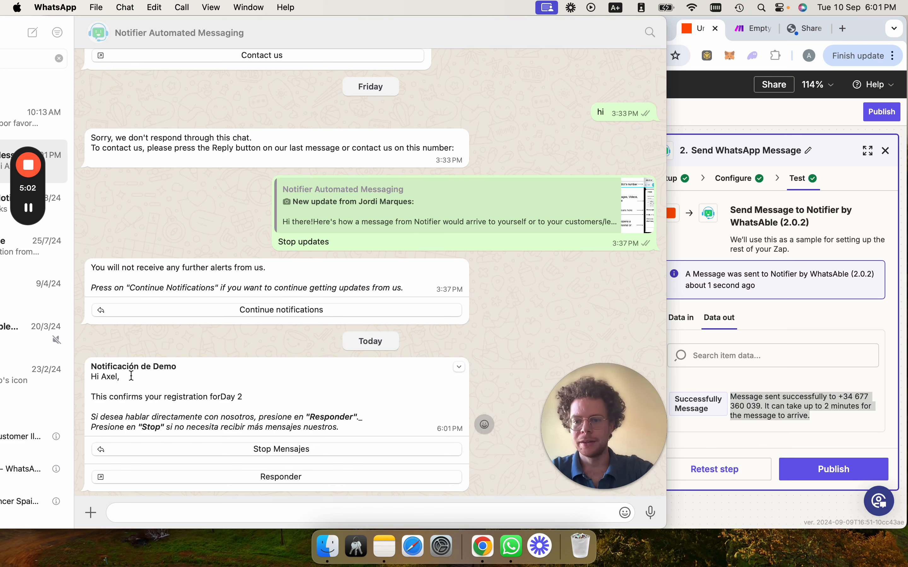
{"action": "key", "text": "super+Tab"}
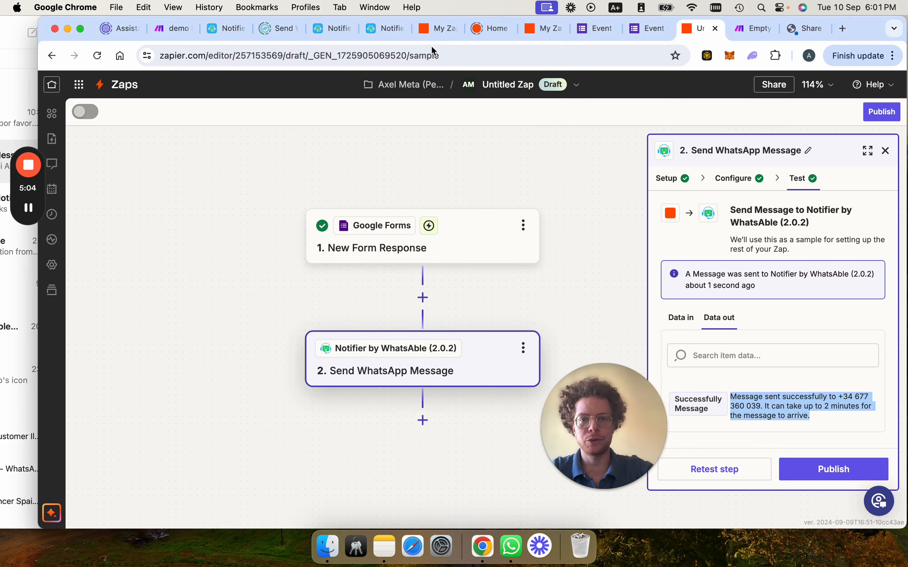
Step: In Notifier's Business Information settings, set the language of the messages to English and save the changes
{"action": "left_click", "coordinate": [378, 28]}
{"action": "left_click", "coordinate": [355, 29]}
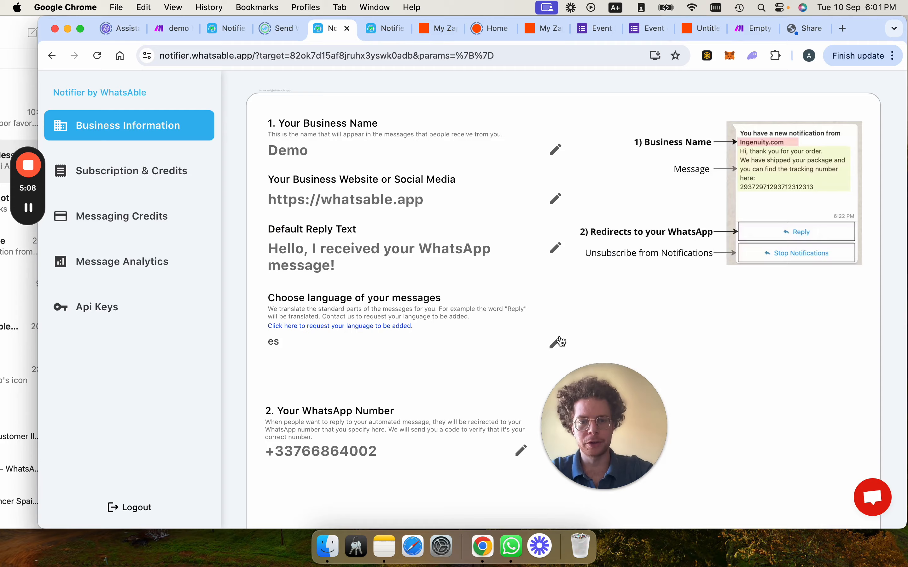
{"action": "left_click", "coordinate": [558, 343]}
{"action": "left_click", "coordinate": [422, 373]}
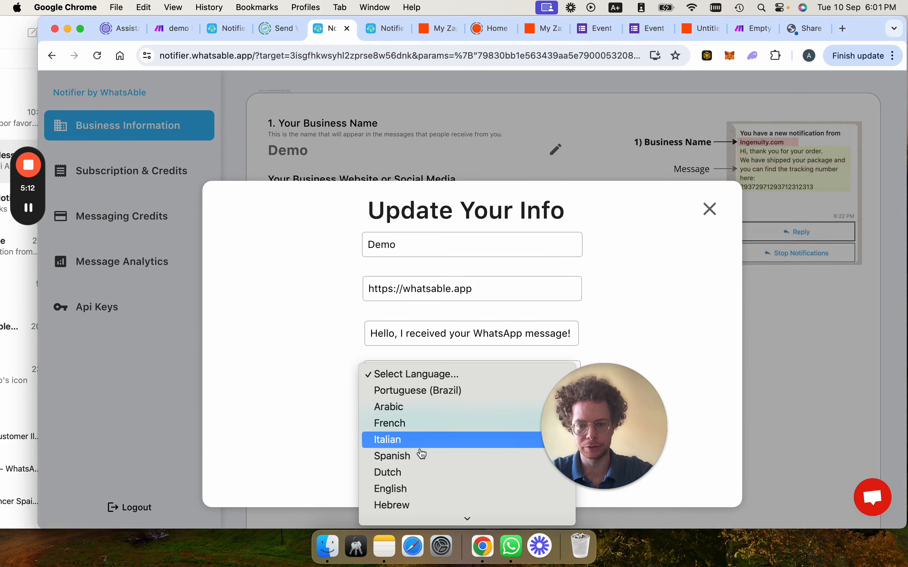
{"action": "scroll", "coordinate": [421, 463], "scroll_direction": "down", "scroll_amount": 1}
{"action": "left_click", "coordinate": [419, 488]}
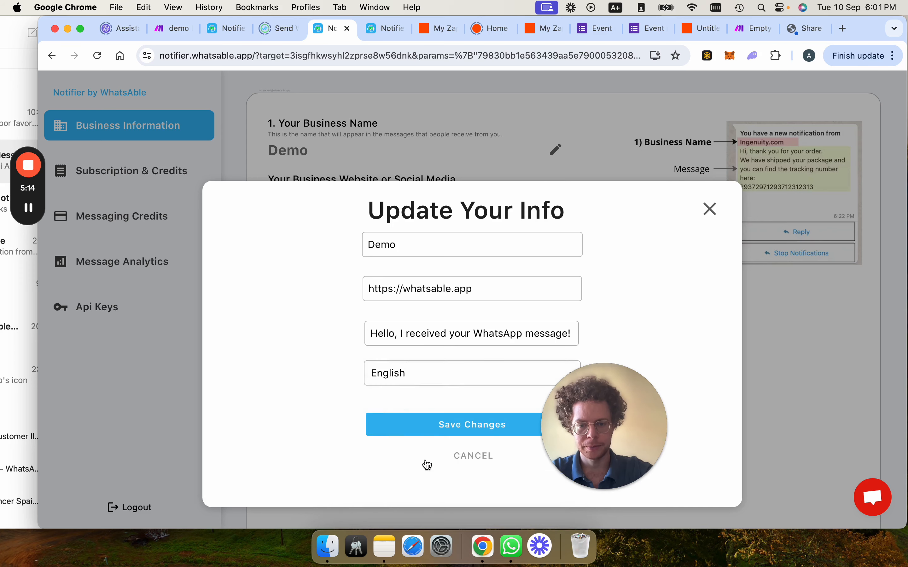
{"action": "left_click", "coordinate": [424, 425]}
Step: Compare the heading, body and footer of the received WhatsApp message with the Message Body configured in the Zap
{"action": "left_click", "coordinate": [18, 54]}
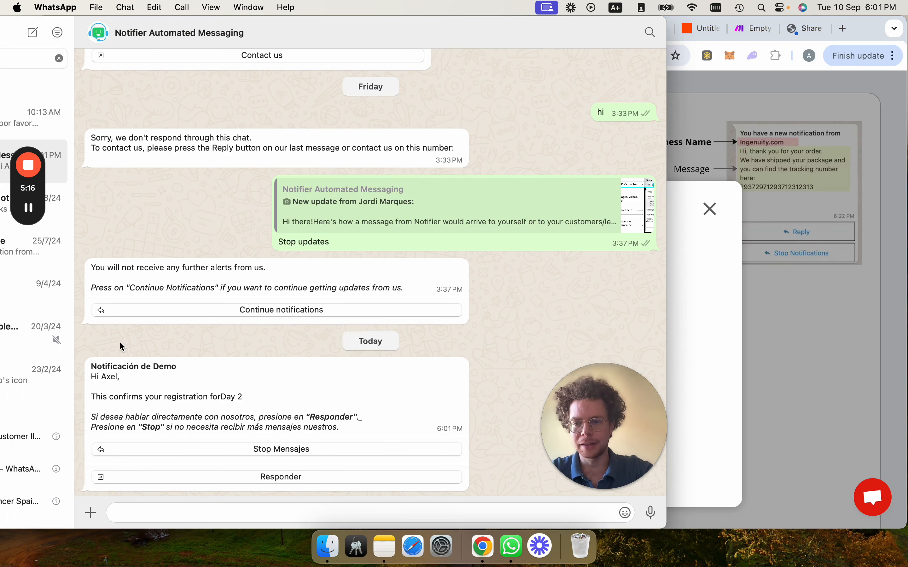
{"action": "left_click_drag", "start_coordinate": [91, 366], "coordinate": [148, 367]}
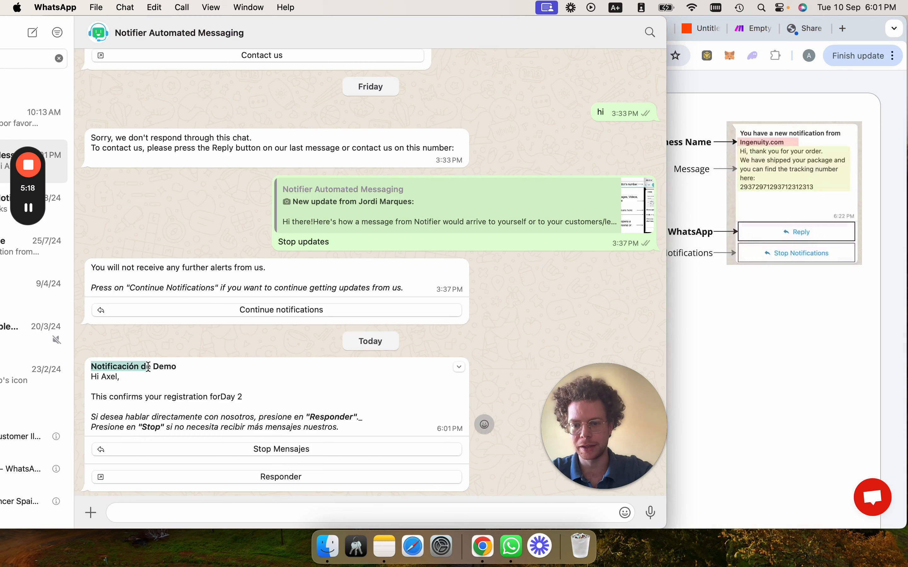
{"action": "left_click_drag", "start_coordinate": [91, 377], "coordinate": [268, 405]}
{"action": "left_click", "coordinate": [762, 336]}
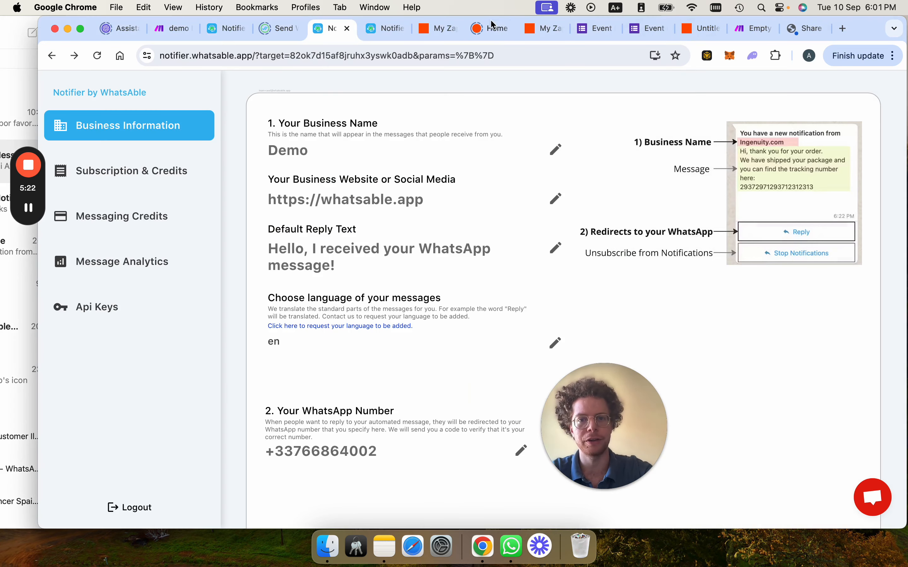
{"action": "left_click", "coordinate": [694, 28]}
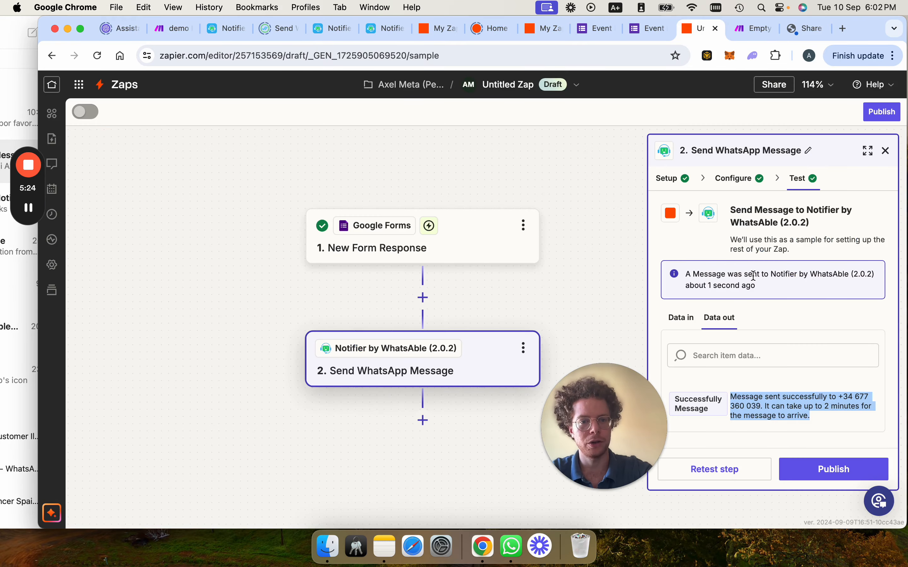
{"action": "left_click", "coordinate": [738, 183]}
{"action": "left_click", "coordinate": [5, 327]}
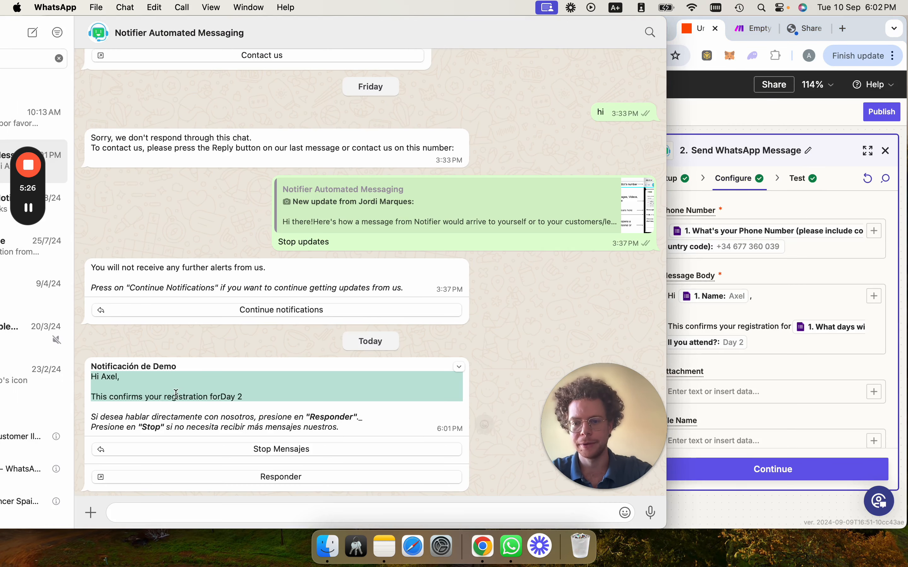
{"action": "left_click_drag", "start_coordinate": [94, 417], "coordinate": [327, 417]}
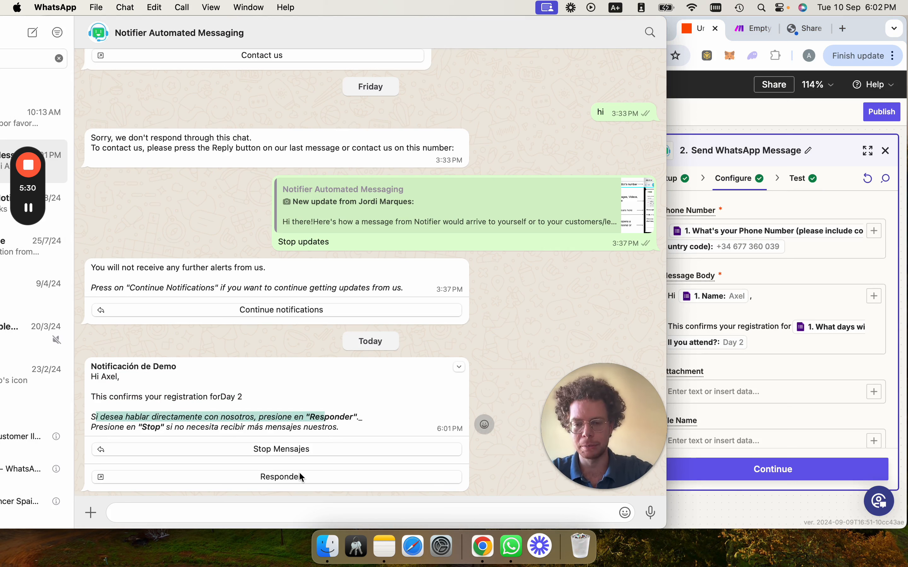
{"action": "left_click", "coordinate": [147, 421]}
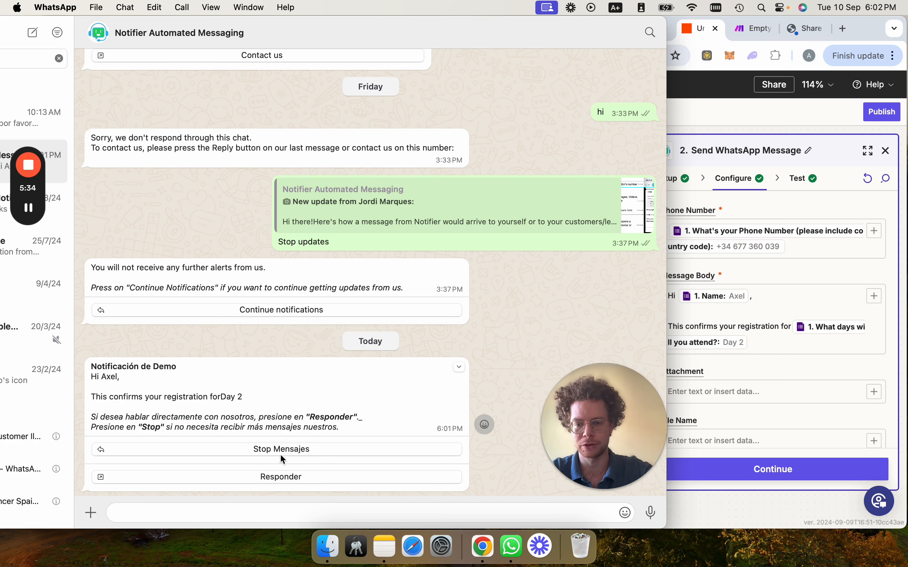
Step: Follow the received message's Responder link into the WhatsApp app and examine the prefilled reply text
{"action": "left_click", "coordinate": [283, 476]}
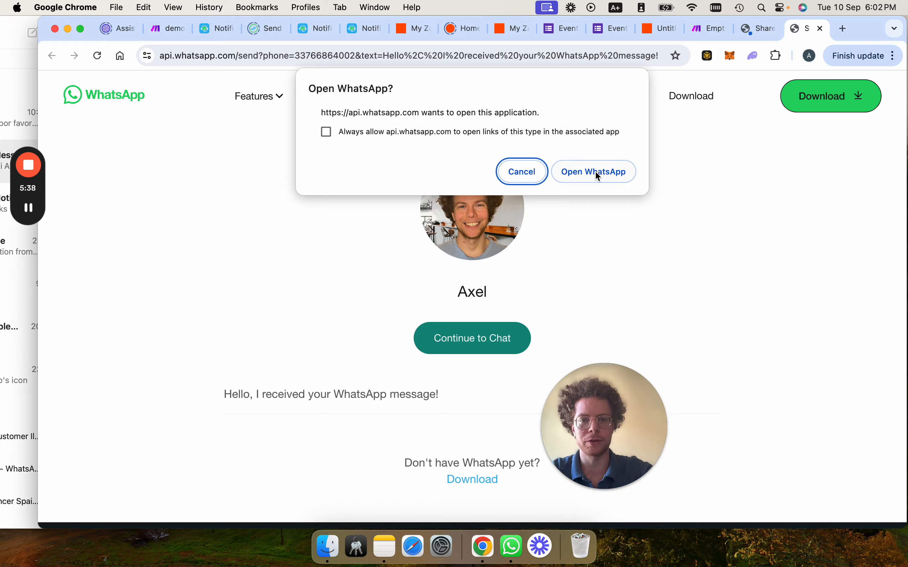
{"action": "left_click", "coordinate": [598, 173]}
{"action": "left_click", "coordinate": [299, 332]}
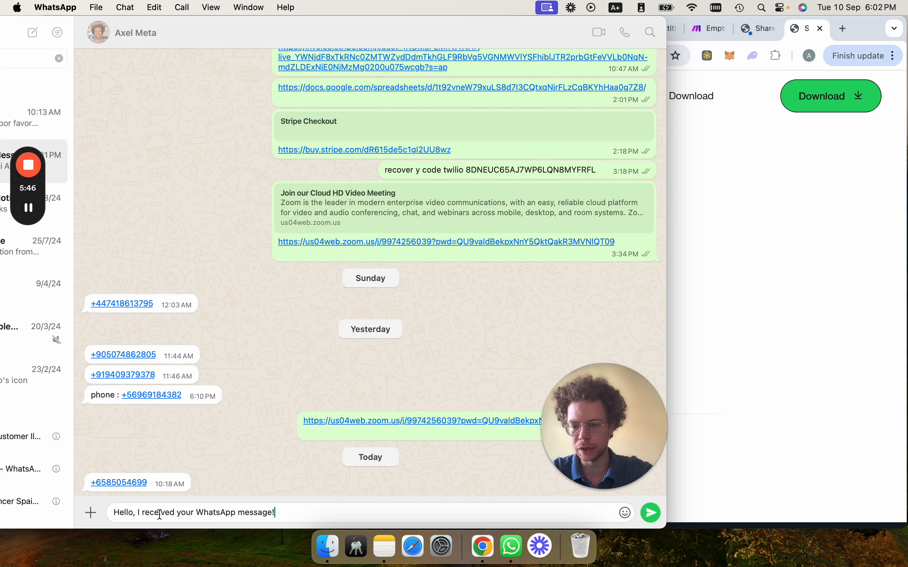
{"action": "mouse_move", "coordinate": [116, 512]}
{"action": "left_mouse_down"}
{"action": "mouse_move", "coordinate": [282, 513]}
{"action": "mouse_move", "coordinate": [109, 513]}
{"action": "left_mouse_up"}
{"action": "left_click", "coordinate": [890, 271]}
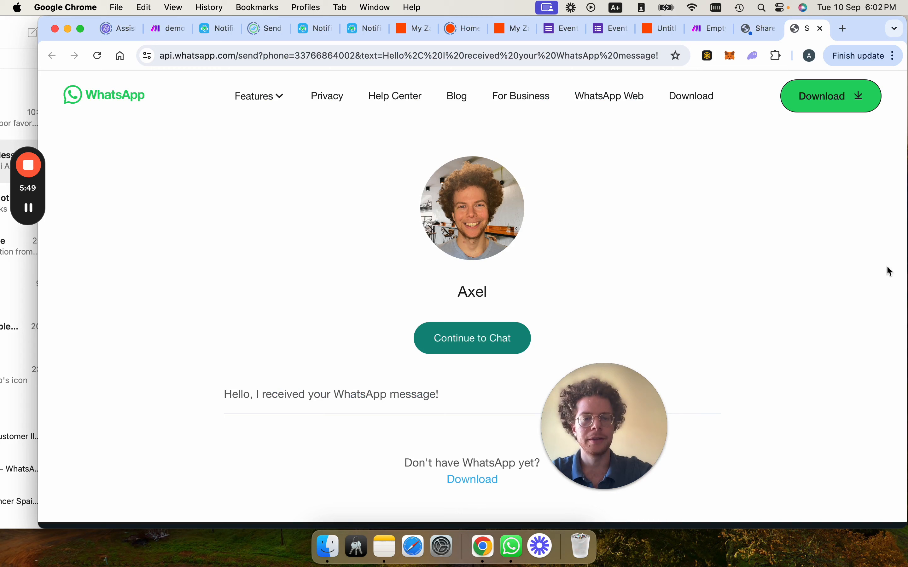
Step: Return to the WhatsAble website's browser tab and load the whatsable.app/example page
{"action": "left_click", "coordinate": [351, 28]}
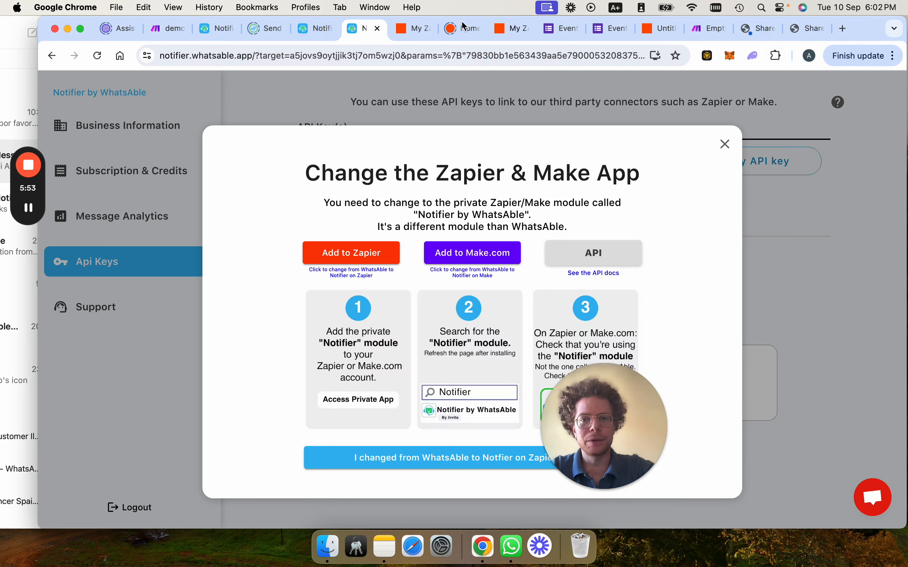
{"action": "left_click", "coordinate": [313, 27]}
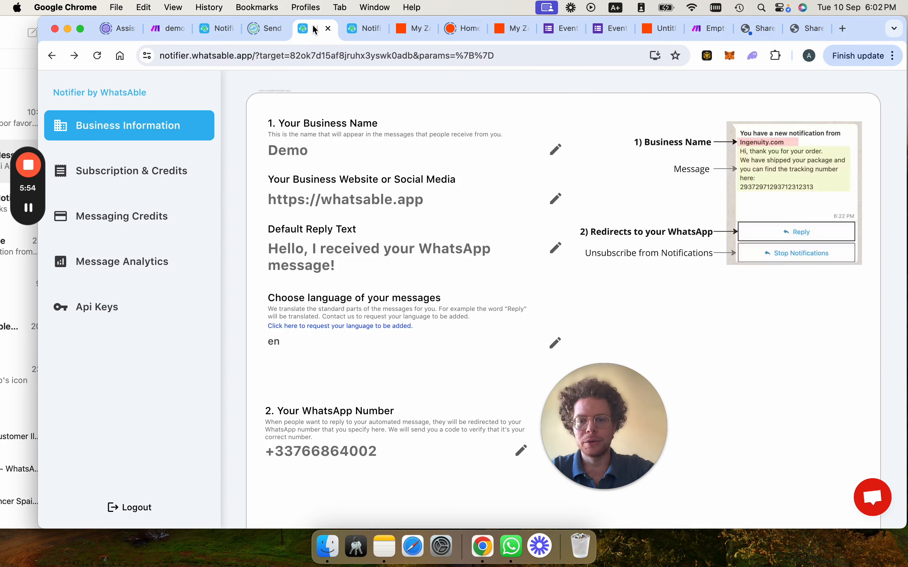
{"action": "left_click", "coordinate": [259, 29]}
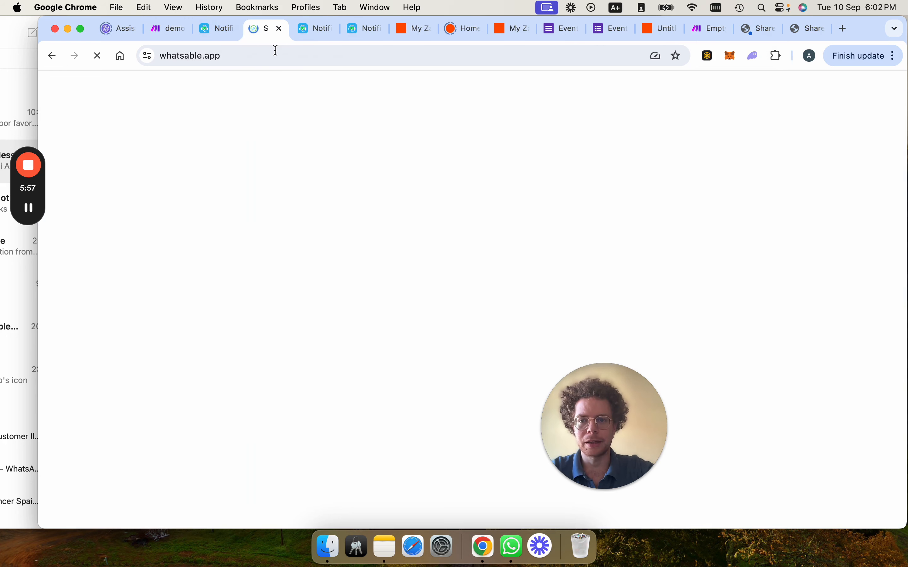
{"action": "left_click", "coordinate": [275, 53]}
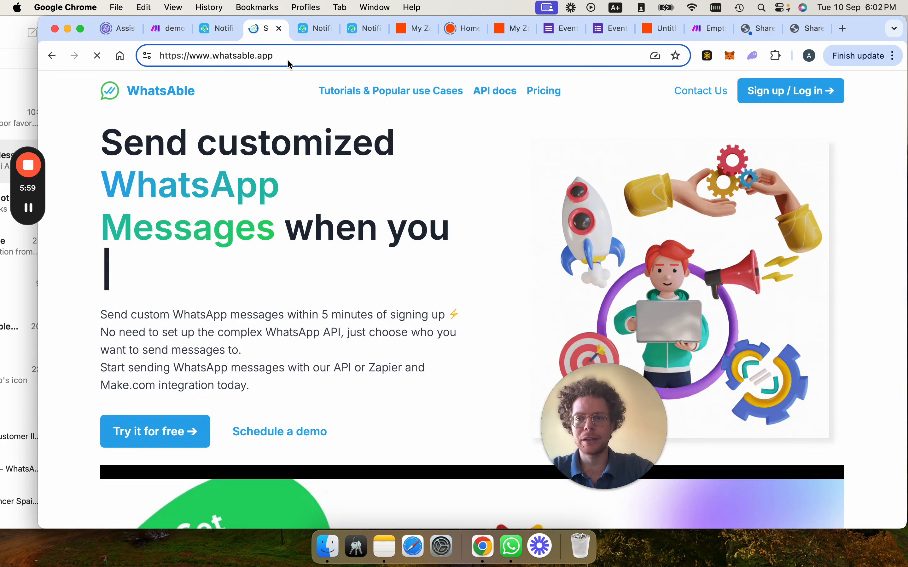
{"action": "type", "text": "/"}
{"action": "key", "text": "Return"}
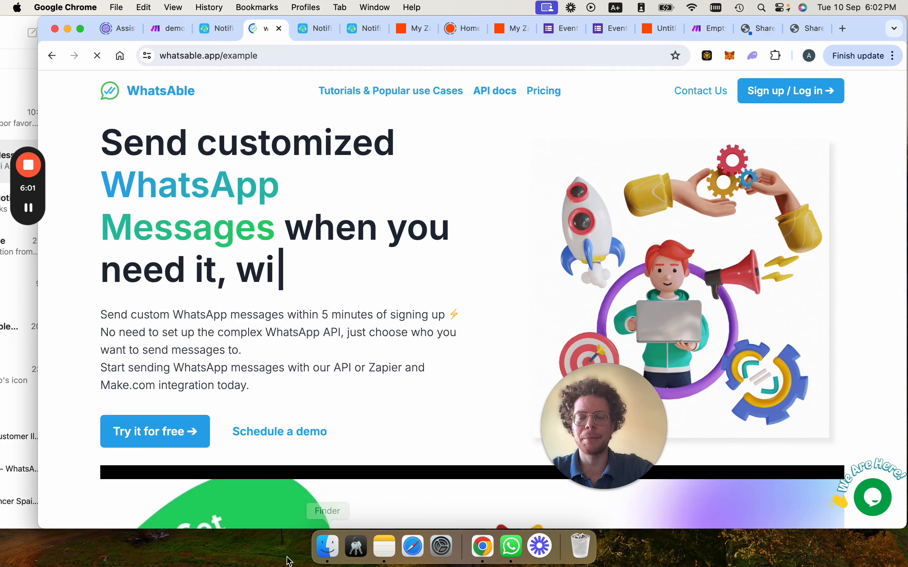
Step: Examine the messages delivered, messages read and Pressed Reply cards in the example page's Analytics section, dismissing the survey pop-up
{"action": "scroll", "coordinate": [518, 407], "scroll_direction": "down", "scroll_amount": 10}
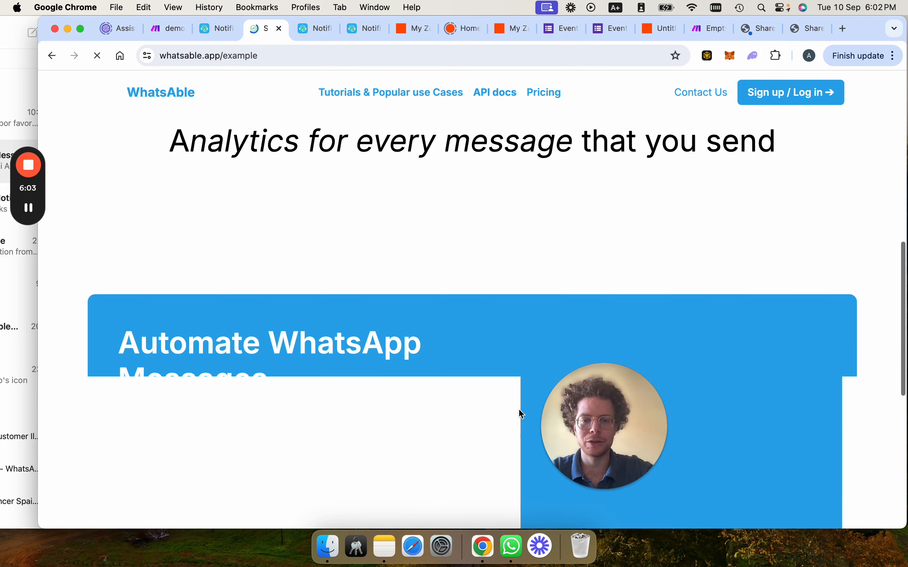
{"action": "left_click_drag", "start_coordinate": [625, 420], "coordinate": [843, 349]}
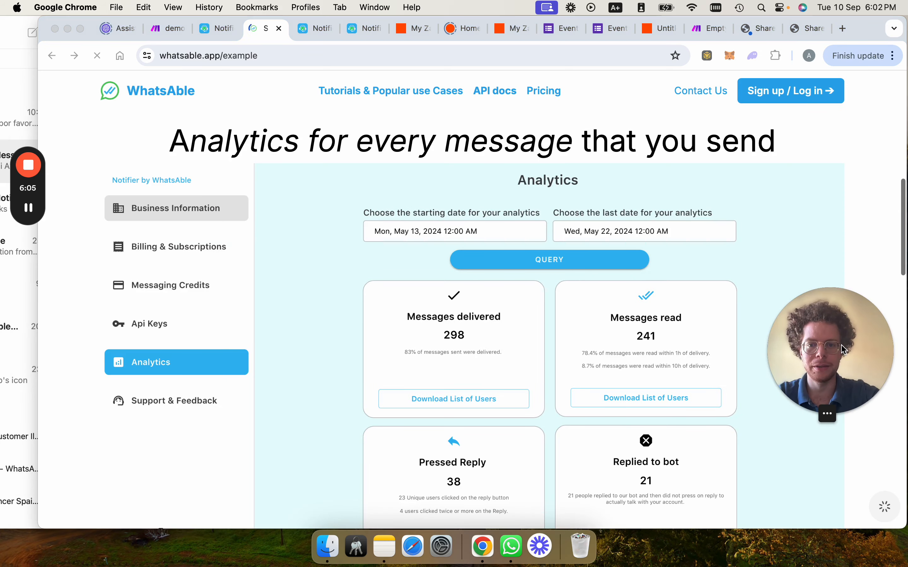
{"action": "scroll", "coordinate": [505, 285], "scroll_direction": "down", "scroll_amount": 3}
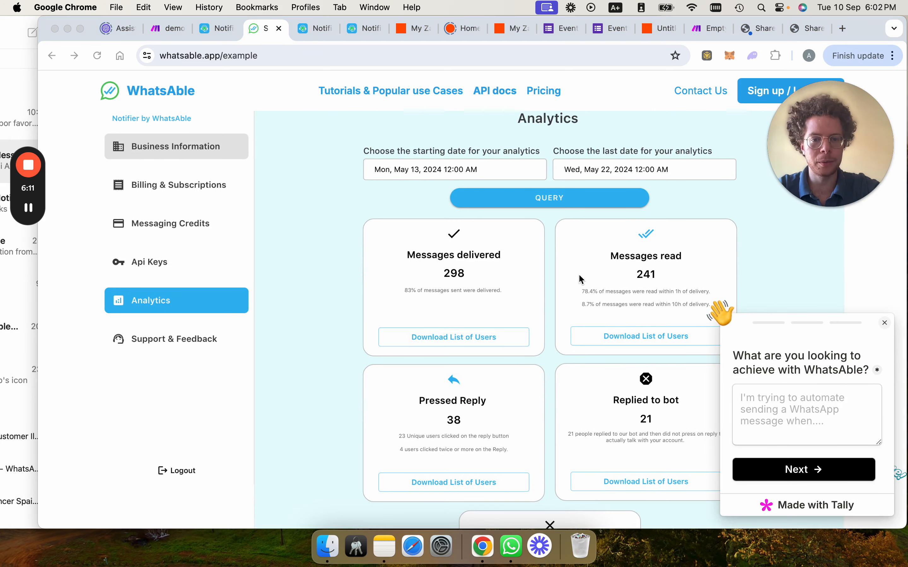
{"action": "left_click", "coordinate": [630, 313]}
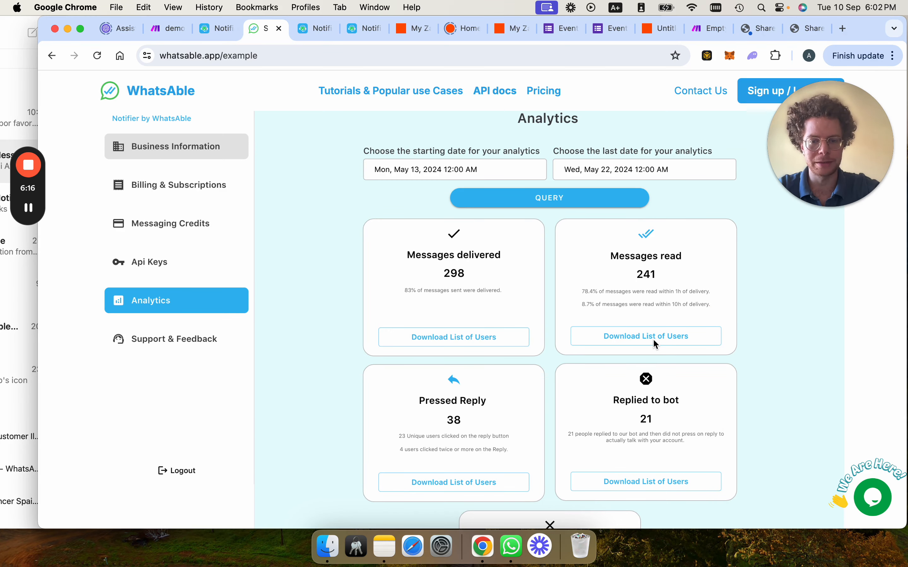
{"action": "scroll", "coordinate": [653, 341], "scroll_direction": "down", "scroll_amount": 1}
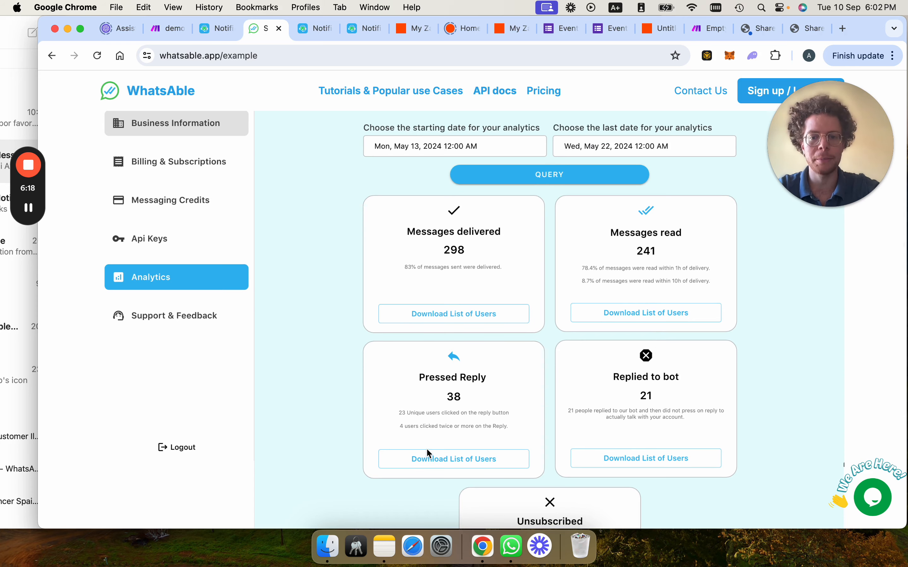
Step: Reopen the Notifier Automated Messaging chat in WhatsApp and review the confirmation message's reply and stop options
{"action": "left_click", "coordinate": [8, 68]}
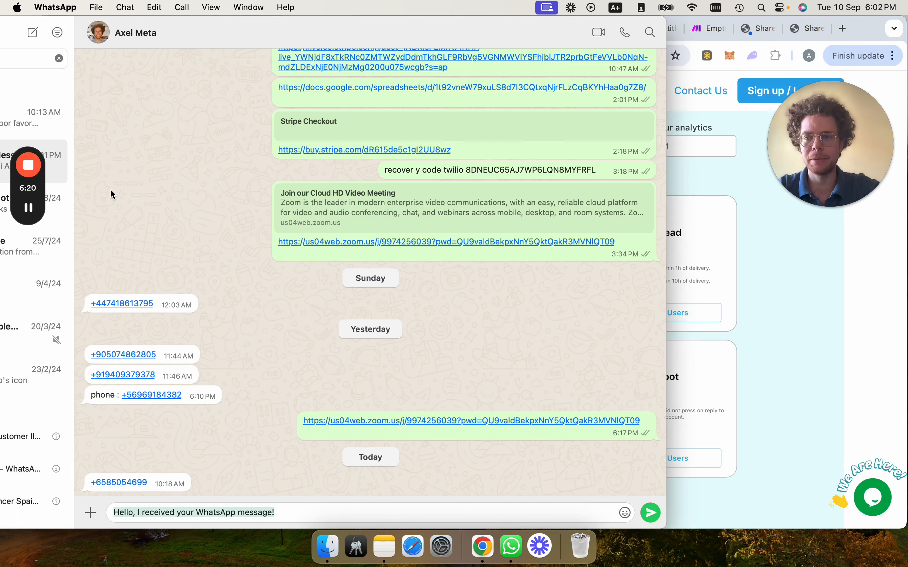
{"action": "left_click", "coordinate": [52, 223]}
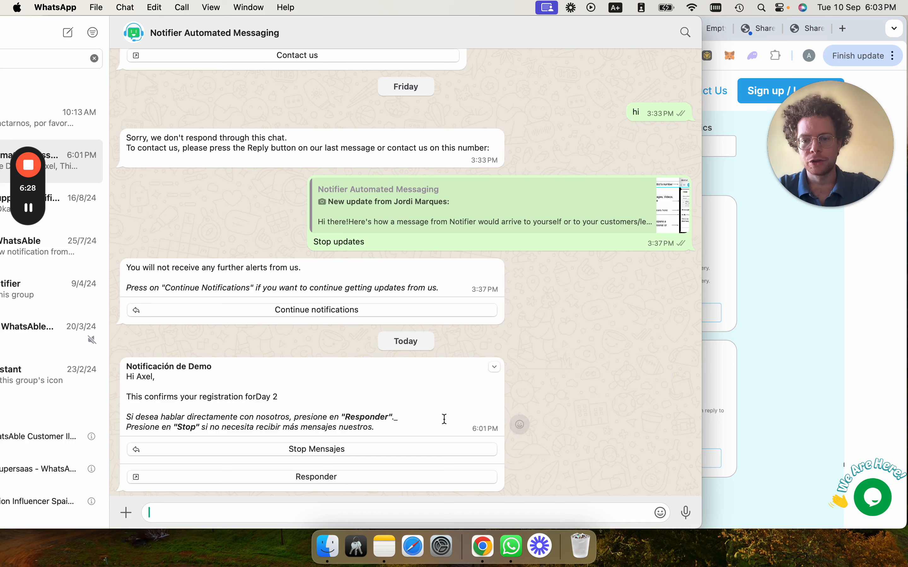
{"action": "left_click", "coordinate": [759, 422]}
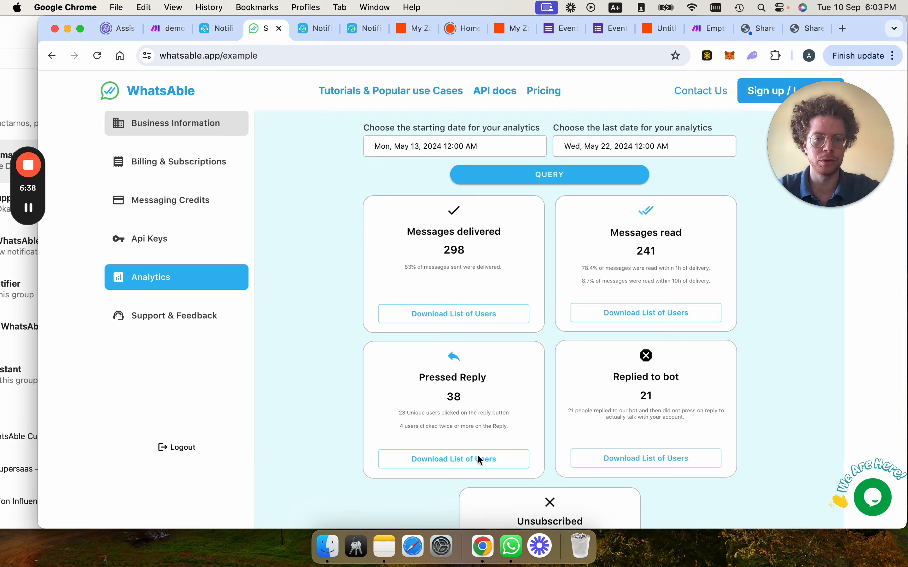
Step: Examine the Replied to bot and Unsubscribed cards and the annotated sample message on the example page
{"action": "scroll", "coordinate": [653, 375], "scroll_direction": "down", "scroll_amount": 5}
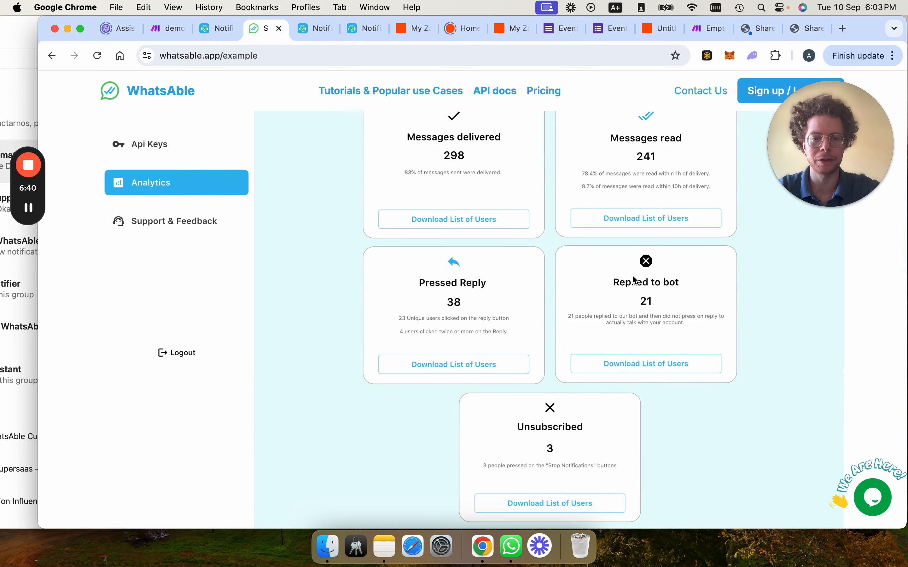
{"action": "scroll", "coordinate": [552, 487], "scroll_direction": "down", "scroll_amount": 10}
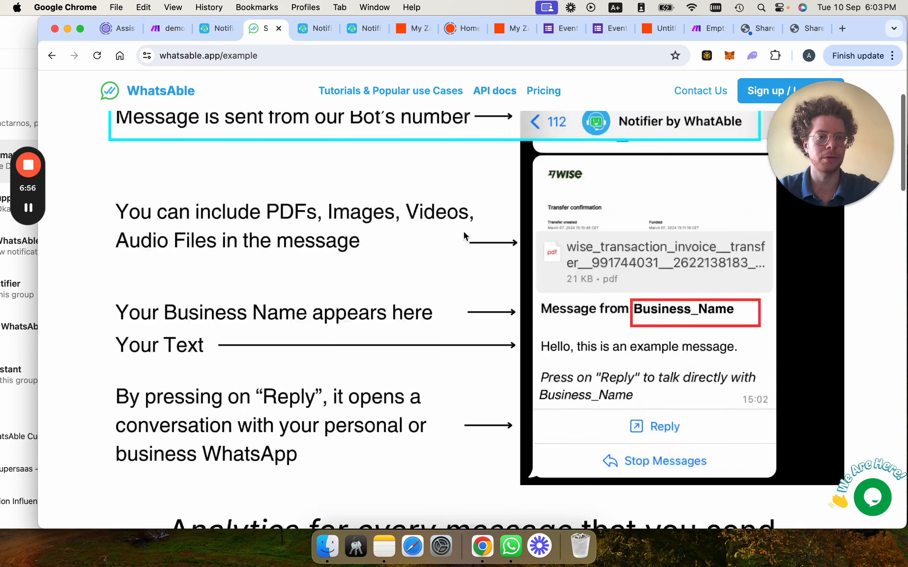
{"action": "scroll", "coordinate": [464, 230], "scroll_direction": "up", "scroll_amount": 3}
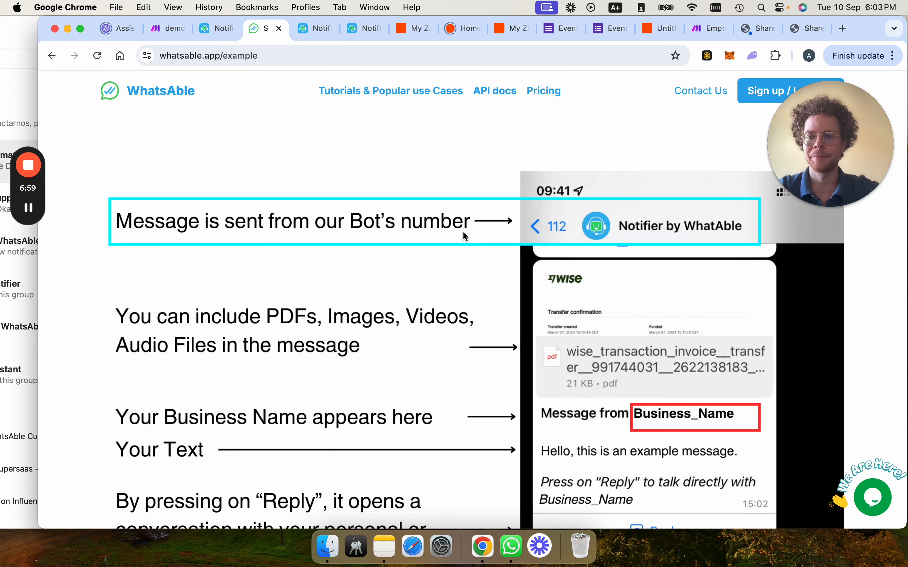